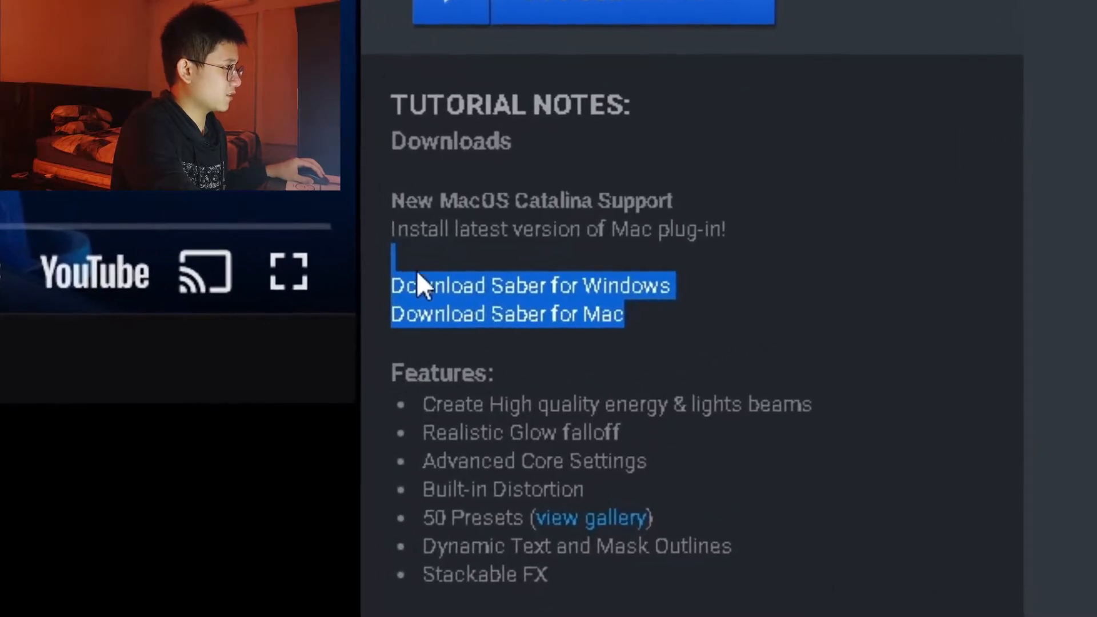
Step: Download the Saber plug-in installer for Windows and open the Downloads folder
{"action": "left_click", "coordinate": [642, 343]}
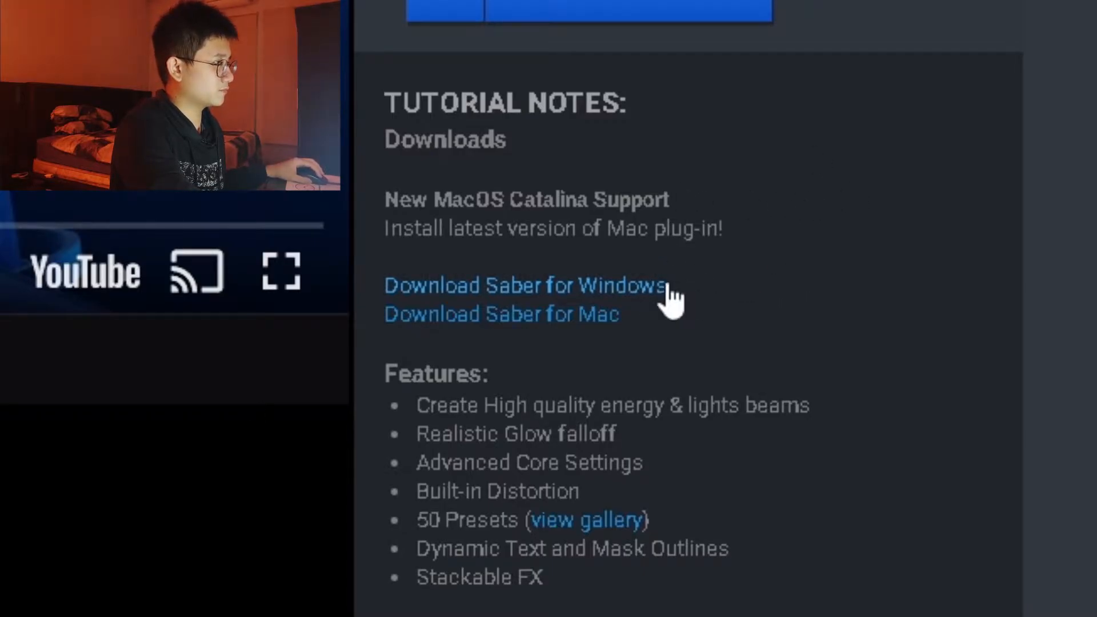
{"action": "left_click", "coordinate": [663, 286]}
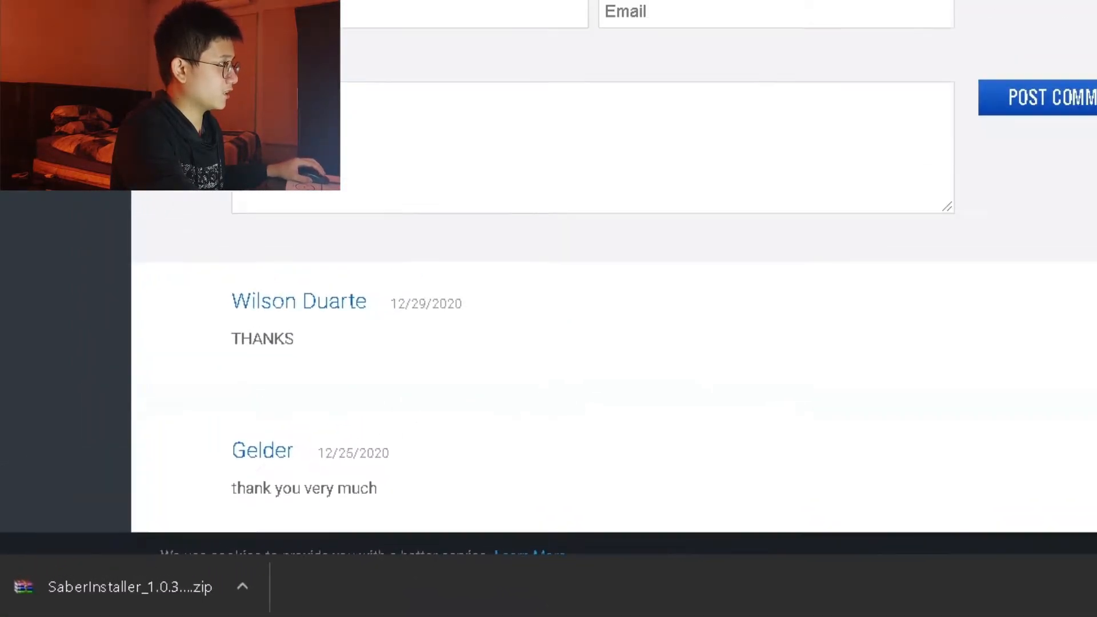
{"action": "mouse_move", "coordinate": [1088, 224]}
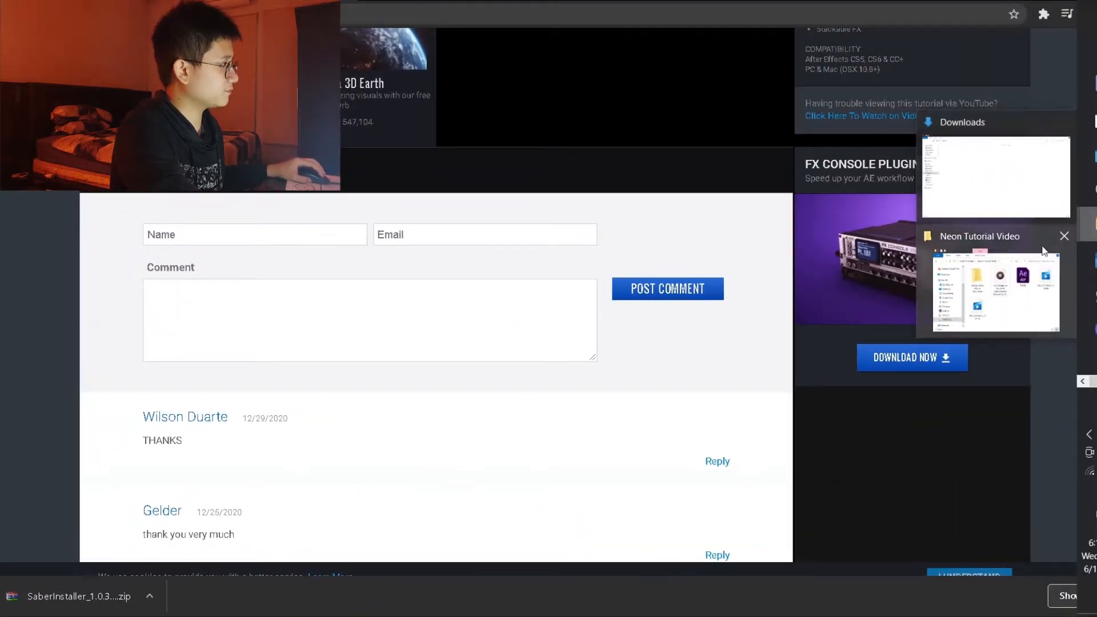
{"action": "left_click", "coordinate": [991, 171]}
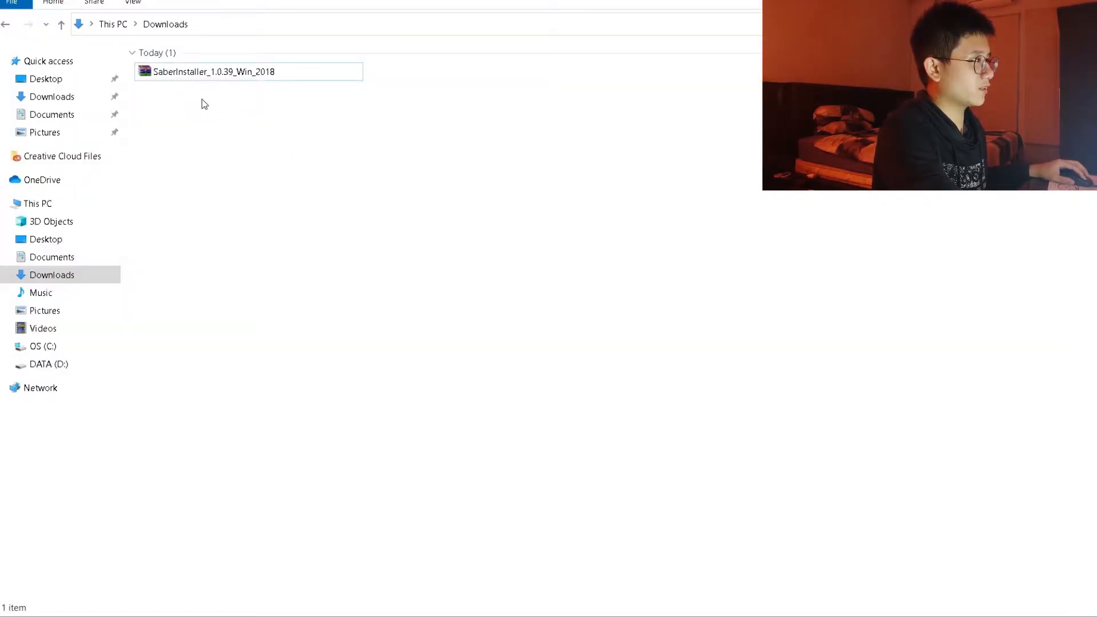
Step: Extract the SaberInstaller_1.0.39_Win_2018 archive into the Downloads folder
{"action": "left_click", "coordinate": [264, 72]}
{"action": "right_click", "coordinate": [245, 78]}
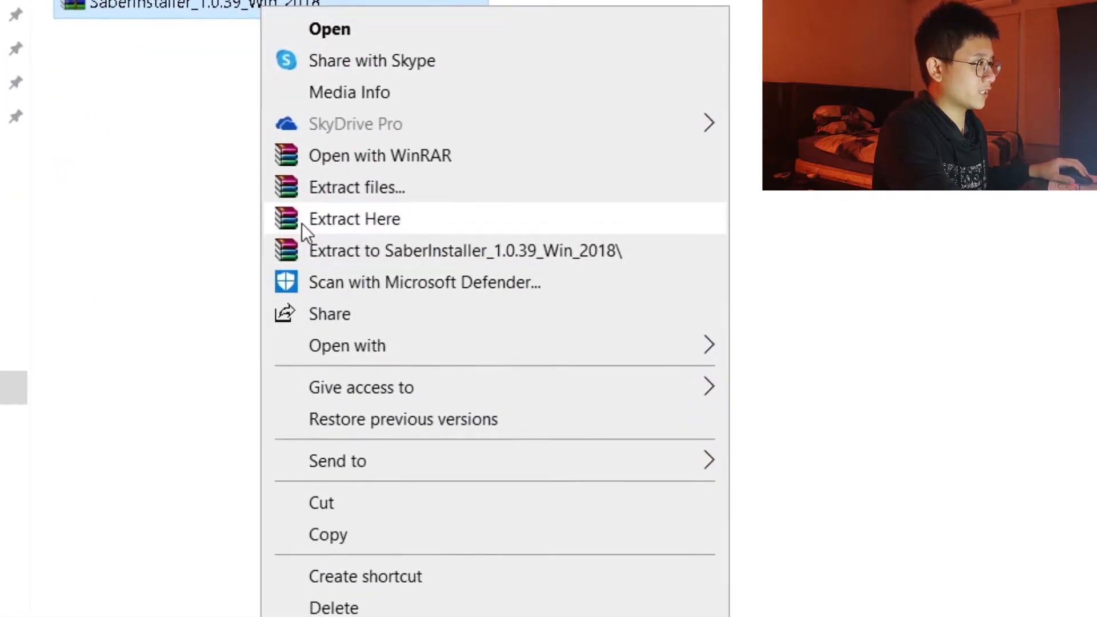
{"action": "left_click", "coordinate": [256, 183]}
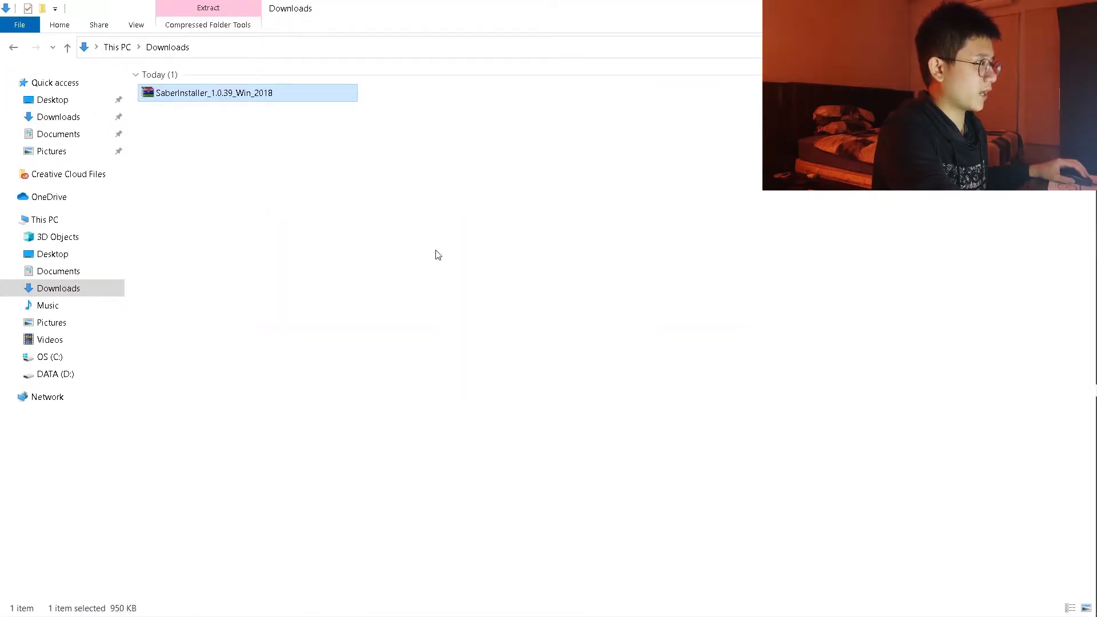
{"action": "left_click", "coordinate": [217, 177]}
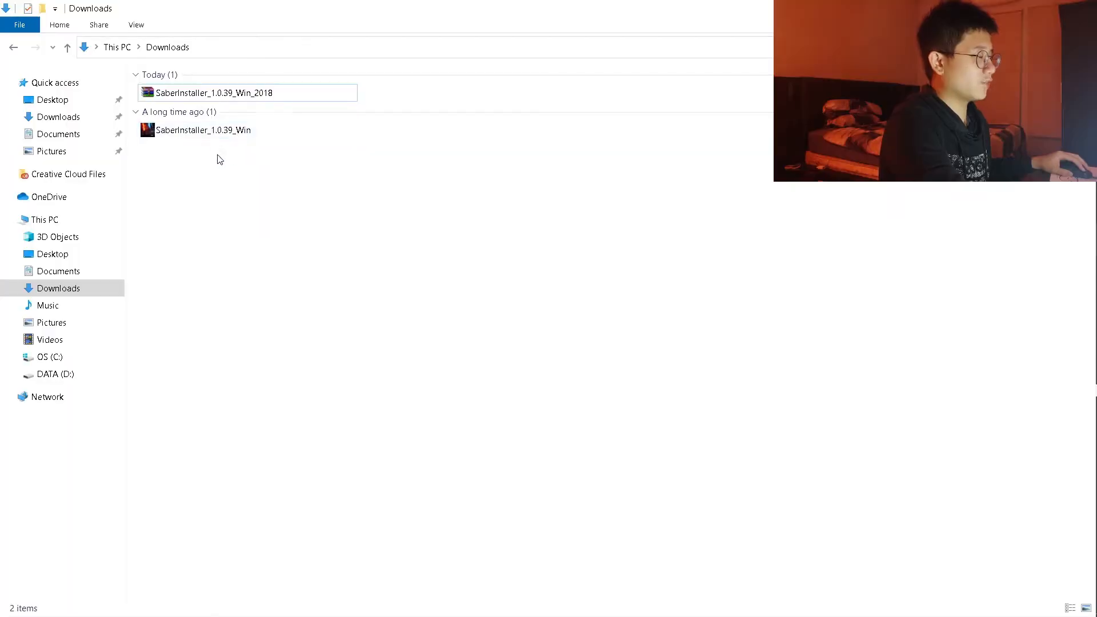
Step: Run SaberInstaller_1.0.39_Win, allow it to make changes, and install Saber for After Effects version 16.0
{"action": "double_click", "coordinate": [240, 136]}
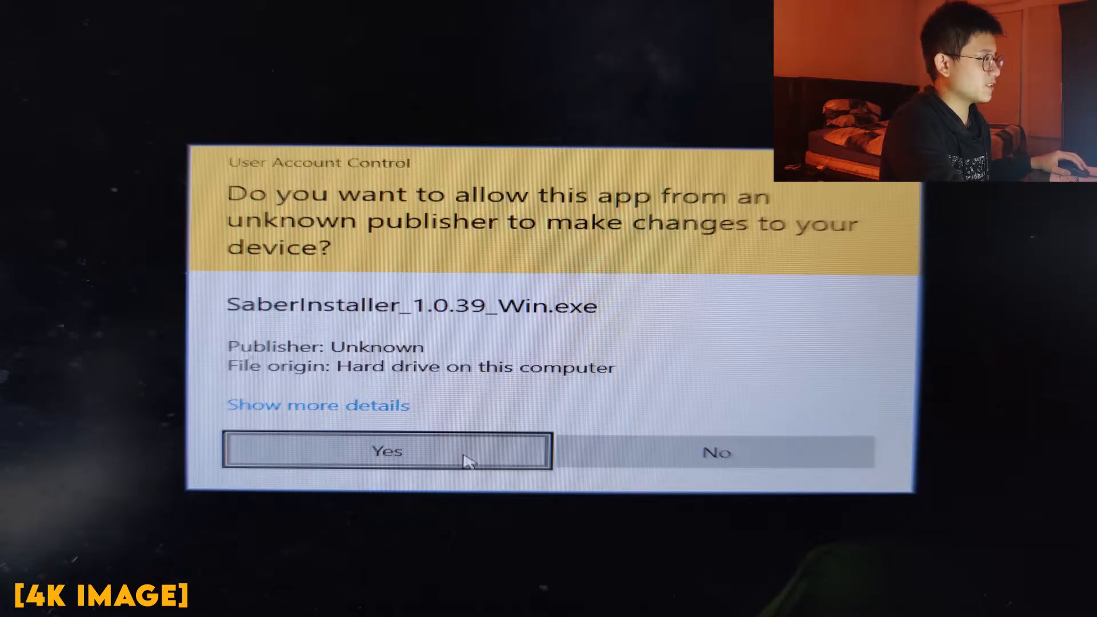
{"action": "left_click", "coordinate": [466, 462]}
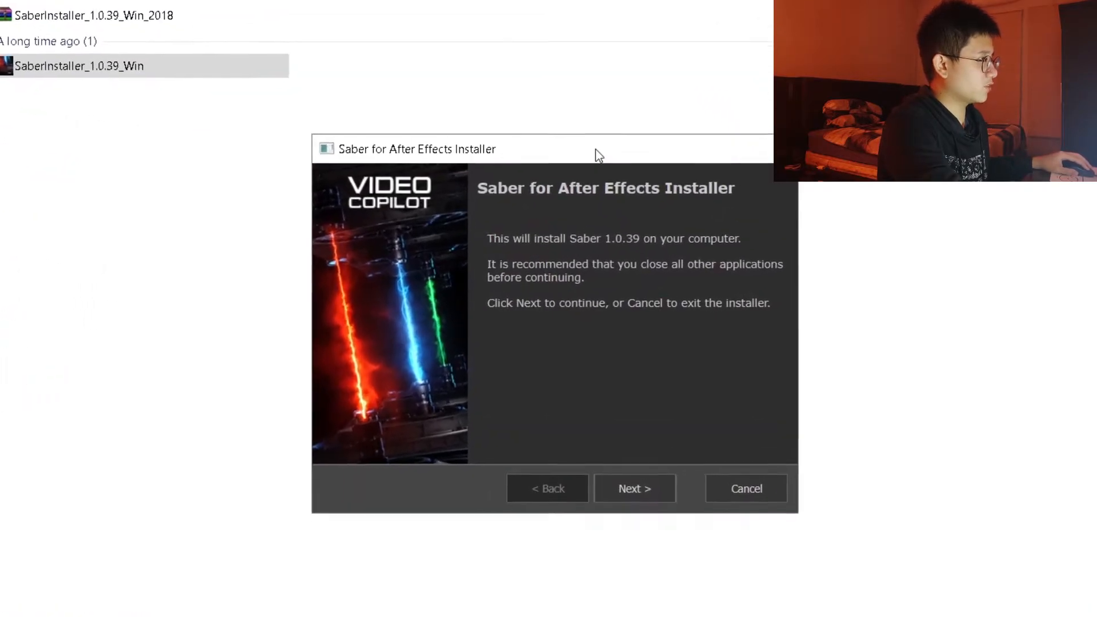
{"action": "left_click", "coordinate": [631, 481]}
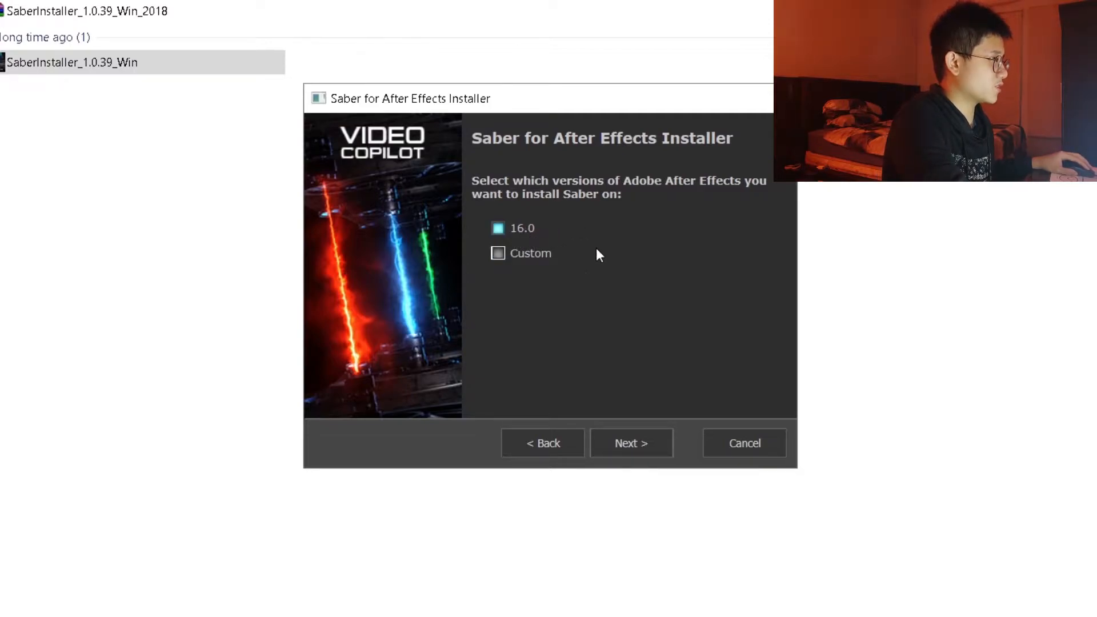
{"action": "left_click", "coordinate": [625, 440]}
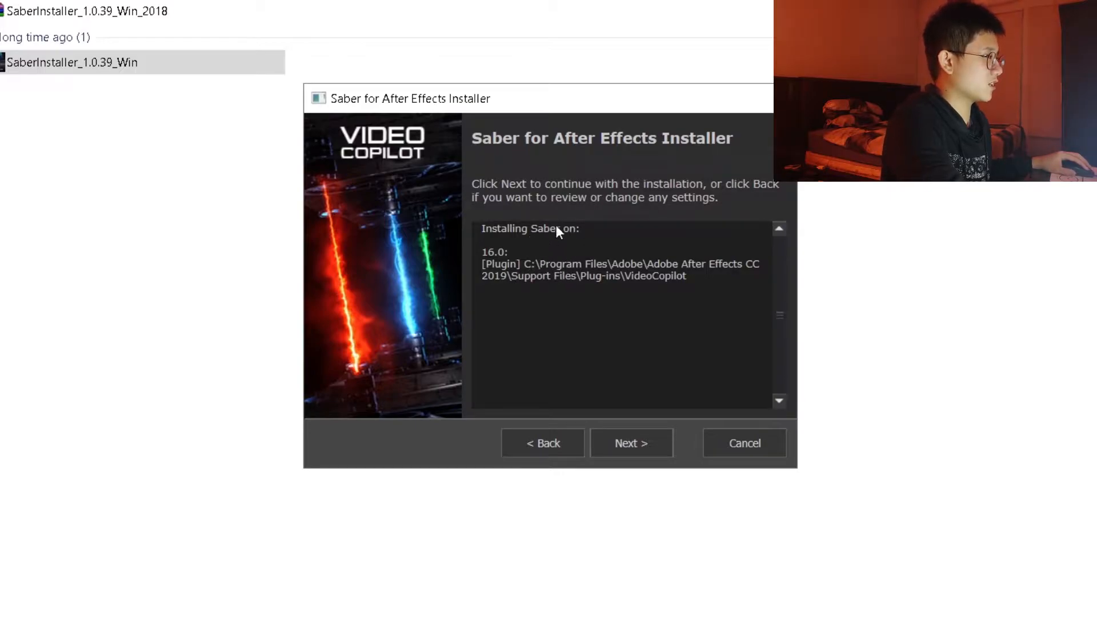
{"action": "left_click", "coordinate": [617, 442]}
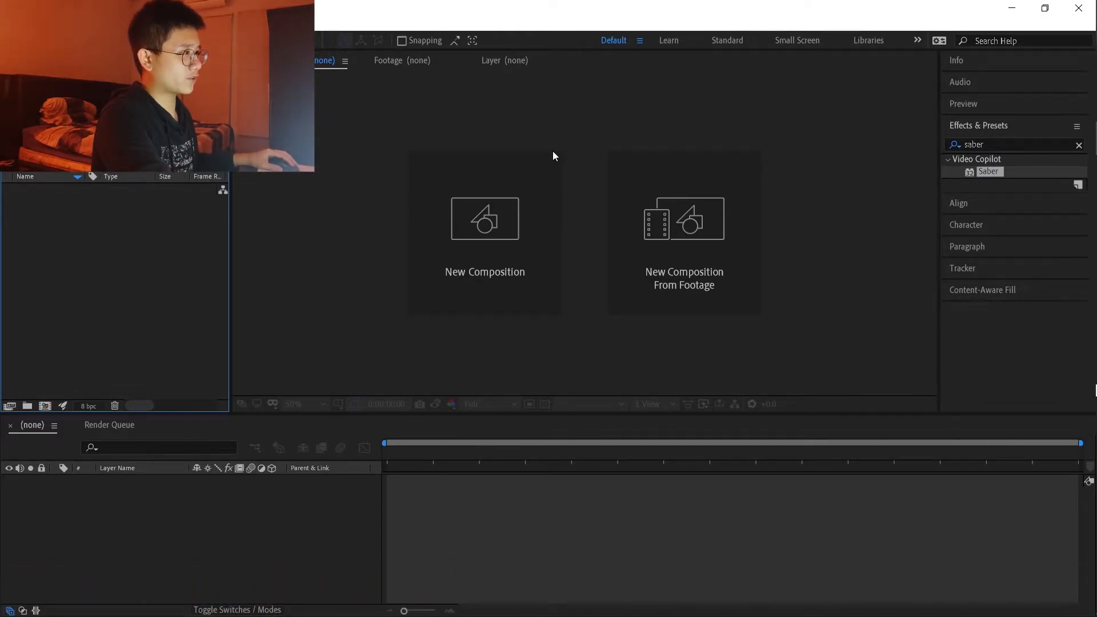
Step: Create a new composition named "Neon Text and Animations" in After Effects
{"action": "right_click", "coordinate": [74, 214]}
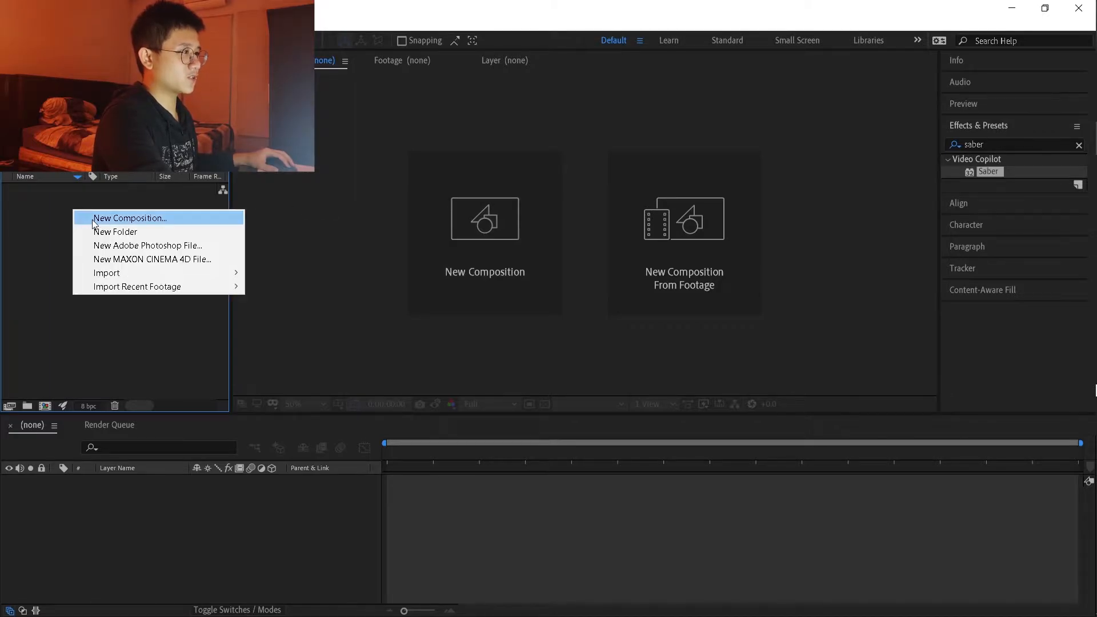
{"action": "left_click", "coordinate": [94, 216]}
{"action": "type", "text": "Noe"}
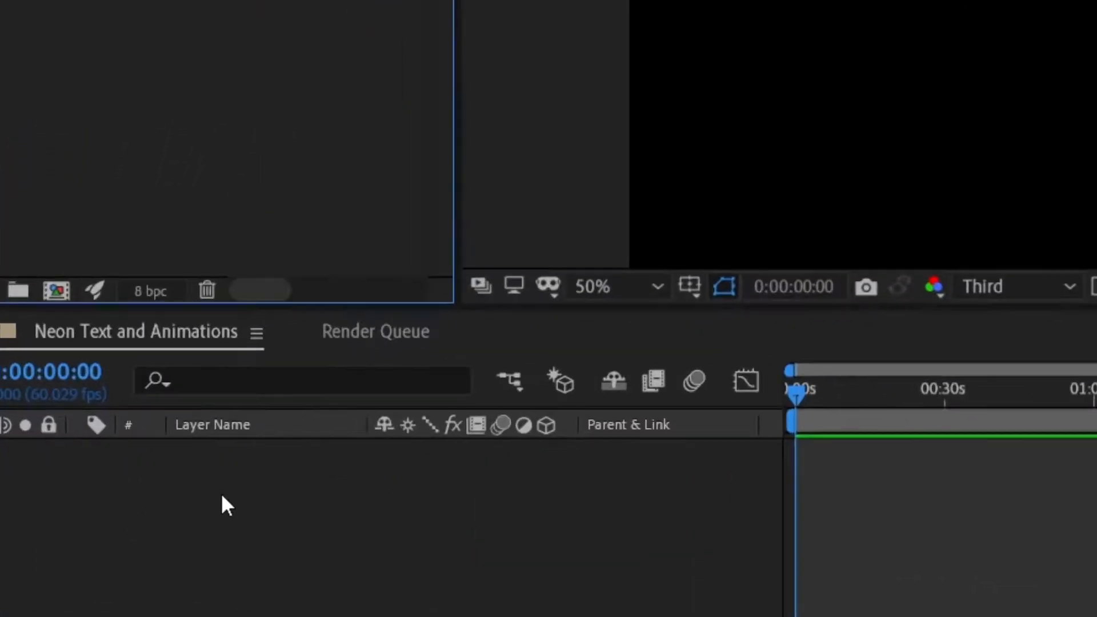
Step: Add a black 1920 x 1080 px solid layer to the composition
{"action": "right_click", "coordinate": [123, 514]}
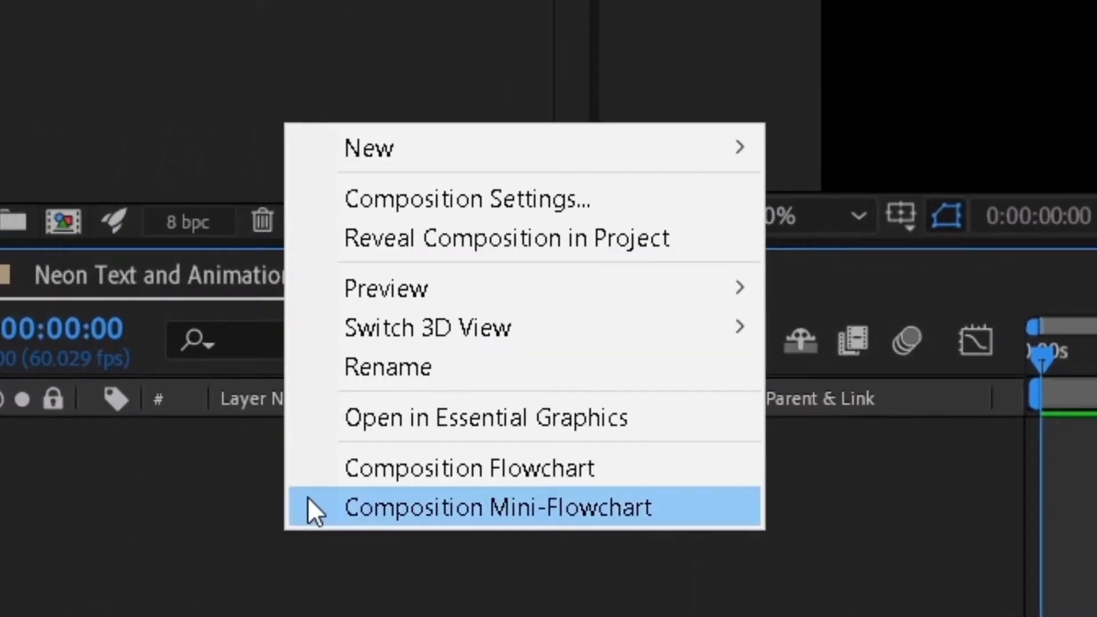
{"action": "mouse_move", "coordinate": [331, 155]}
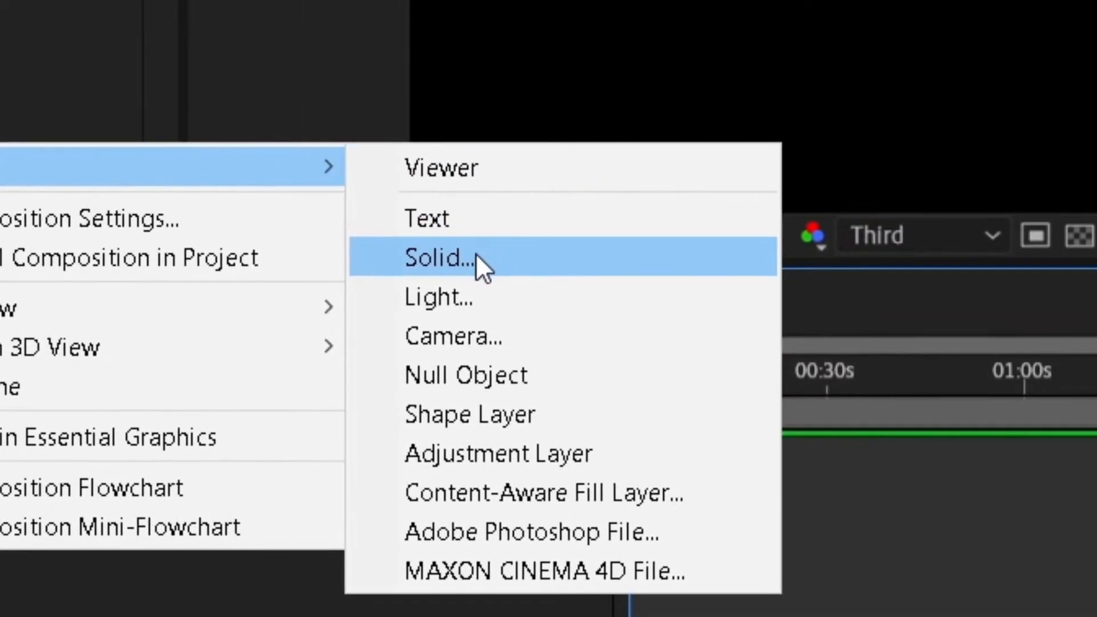
{"action": "left_click", "coordinate": [886, 238]}
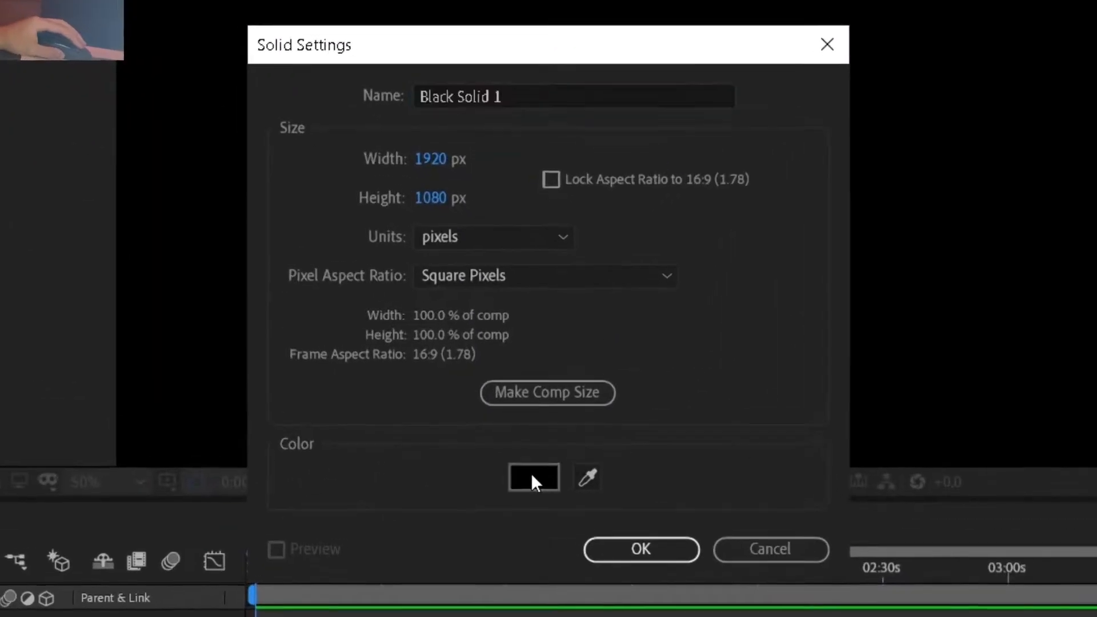
{"action": "left_click", "coordinate": [539, 401]}
{"action": "left_click", "coordinate": [384, 402]}
{"action": "left_click_drag", "start_coordinate": [252, 478], "coordinate": [183, 536]}
{"action": "left_click", "coordinate": [823, 161]}
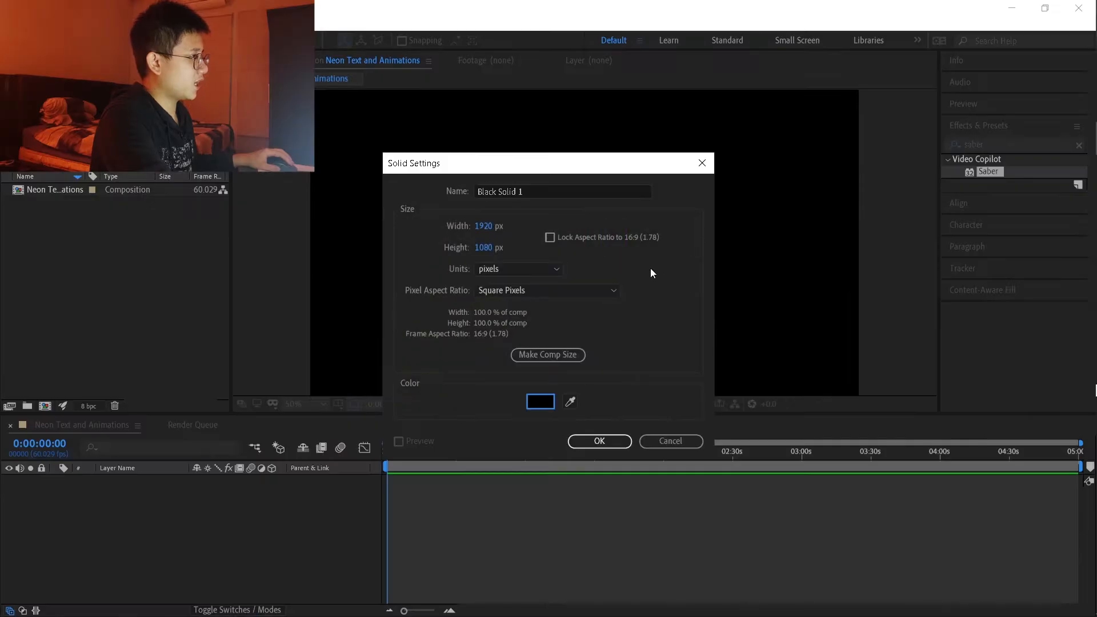
{"action": "left_click", "coordinate": [615, 437]}
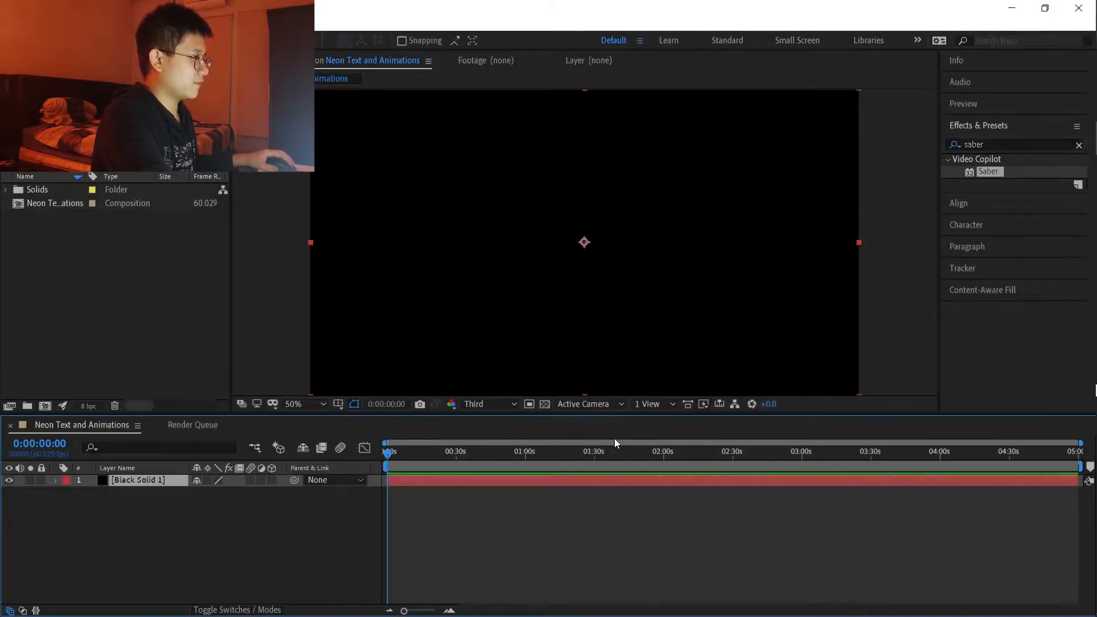
Step: Add a text layer above the black solid reading "JoseVideoProductions"
{"action": "right_click", "coordinate": [155, 516]}
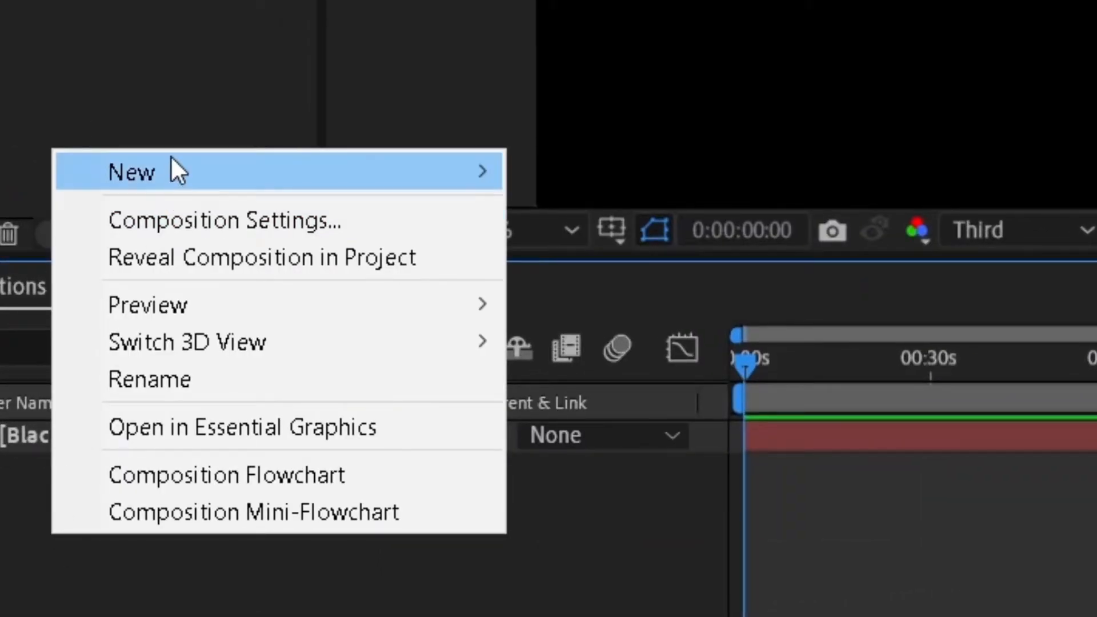
{"action": "mouse_move", "coordinate": [171, 160]}
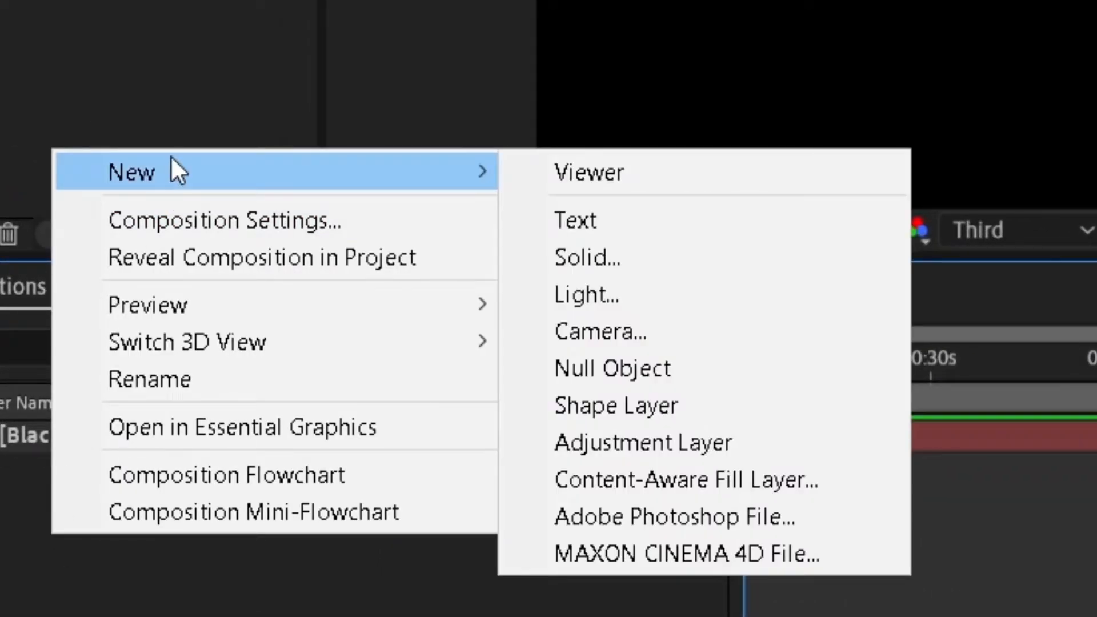
{"action": "left_click", "coordinate": [700, 221]}
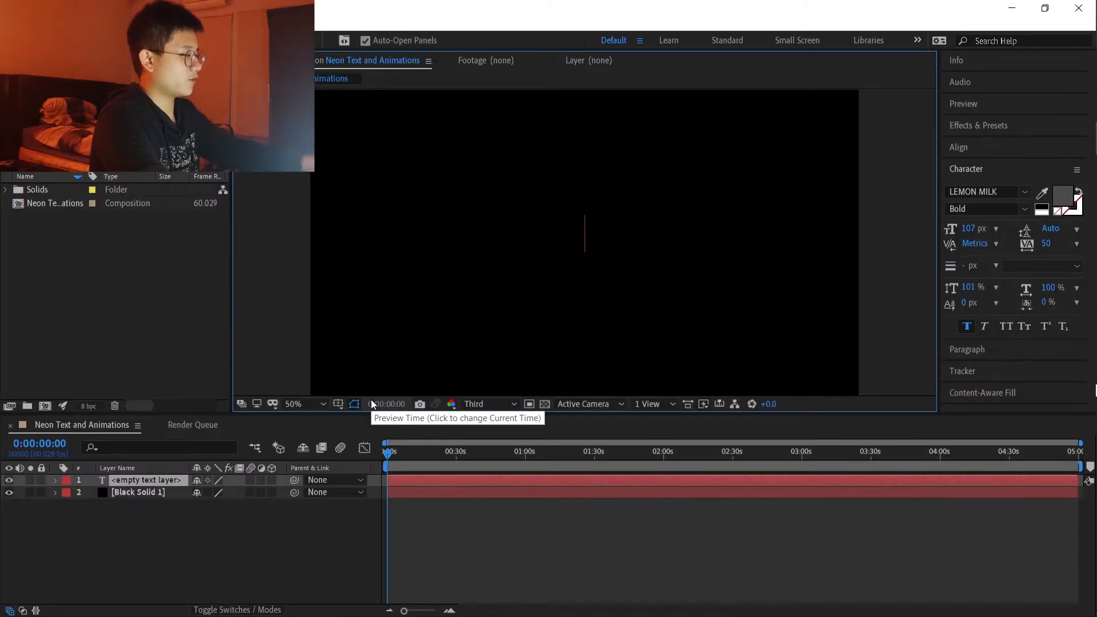
{"action": "type", "text": "JooseV"}
{"action": "key", "text": "BackSpace"}
{"action": "key", "text": "BackSpace"}
{"action": "key", "text": "BackSpace"}
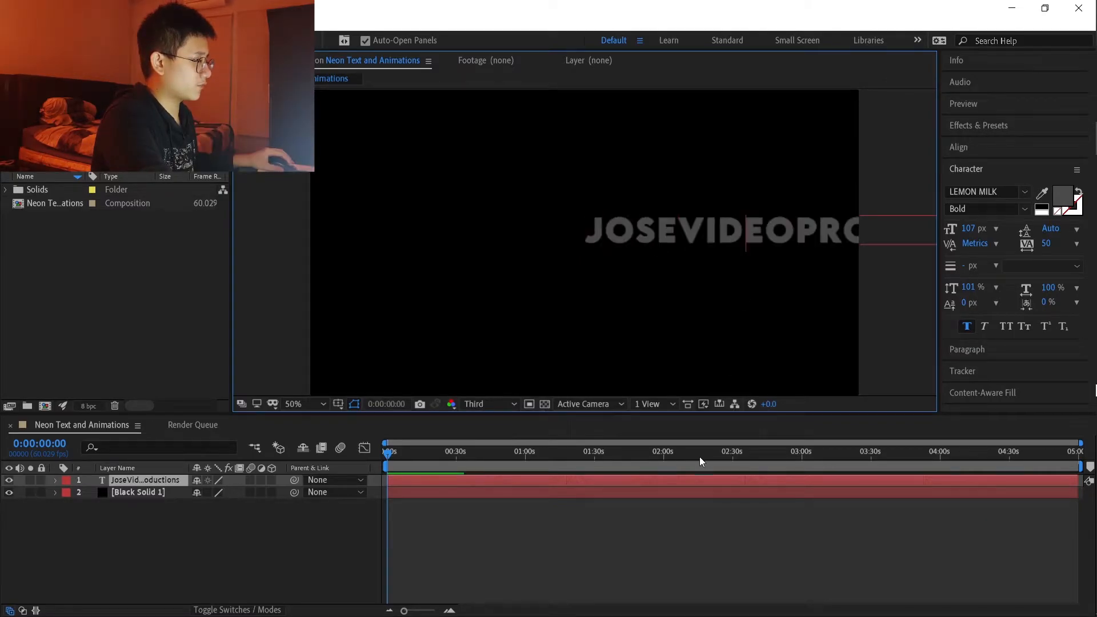
{"action": "left_click", "coordinate": [702, 534]}
Step: Move the text into the frame and centre it horizontally and vertically in the composition
{"action": "key", "text": "v"}
{"action": "left_click_drag", "start_coordinate": [743, 233], "coordinate": [587, 242]}
{"action": "left_click", "coordinate": [762, 194]}
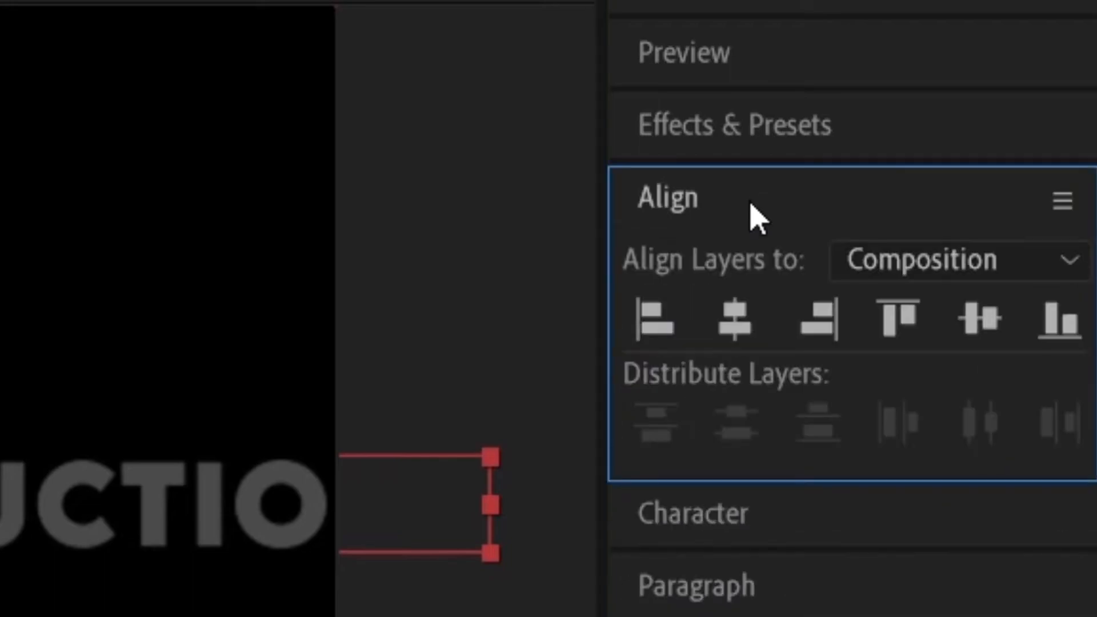
{"action": "left_click", "coordinate": [736, 320]}
{"action": "left_click", "coordinate": [985, 328]}
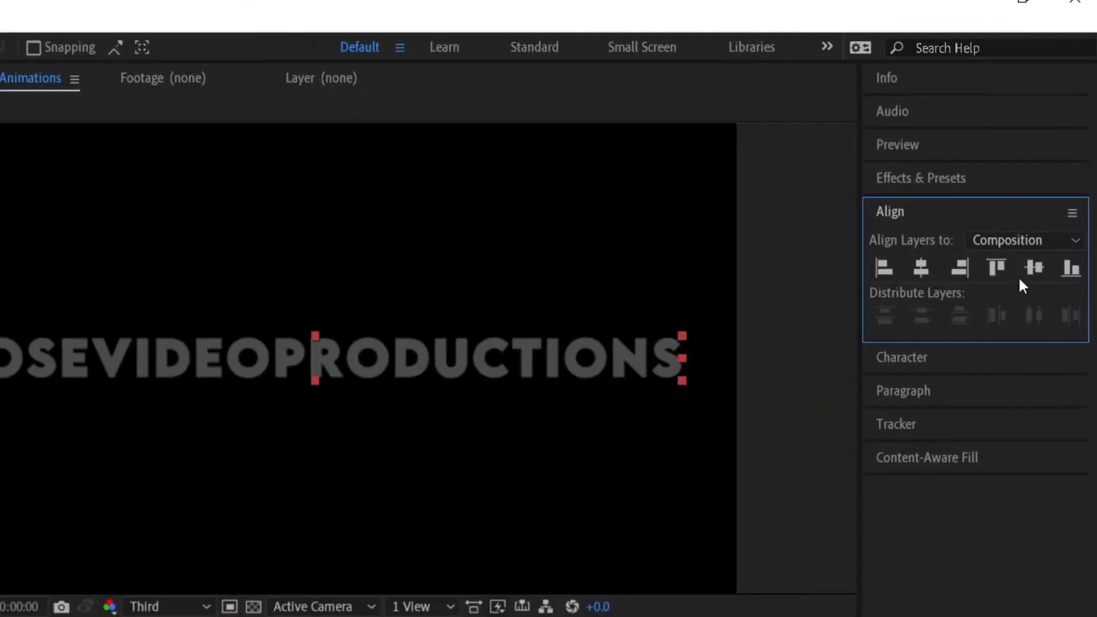
{"action": "scroll", "coordinate": [366, 439], "scroll_direction": "down", "scroll_amount": 2}
{"action": "scroll", "coordinate": [367, 439], "scroll_direction": "up", "scroll_amount": 2}
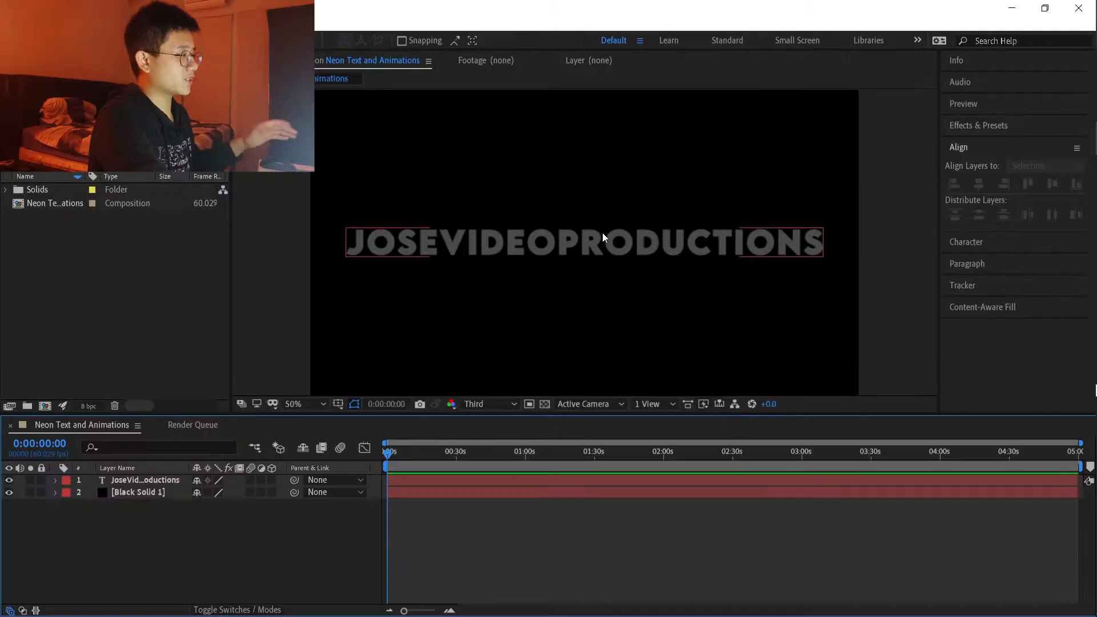
{"action": "scroll", "coordinate": [602, 236], "scroll_direction": "down", "scroll_amount": 3}
{"action": "scroll", "coordinate": [582, 243], "scroll_direction": "up", "scroll_amount": 4}
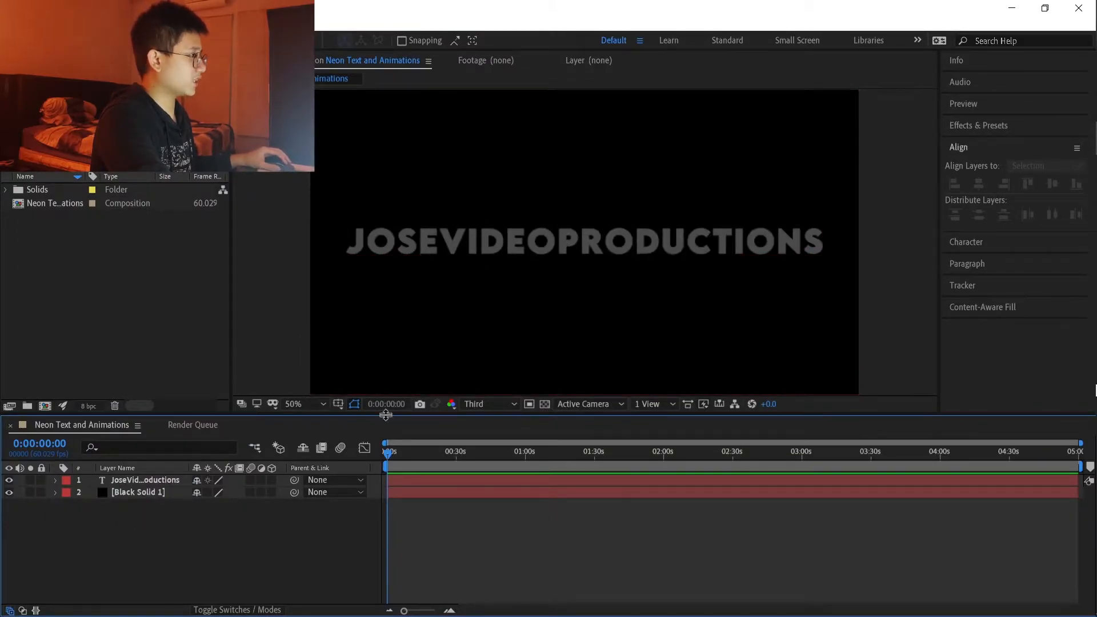
Step: Apply the Video Copilot Saber effect to the black solid layer
{"action": "left_click", "coordinate": [155, 492]}
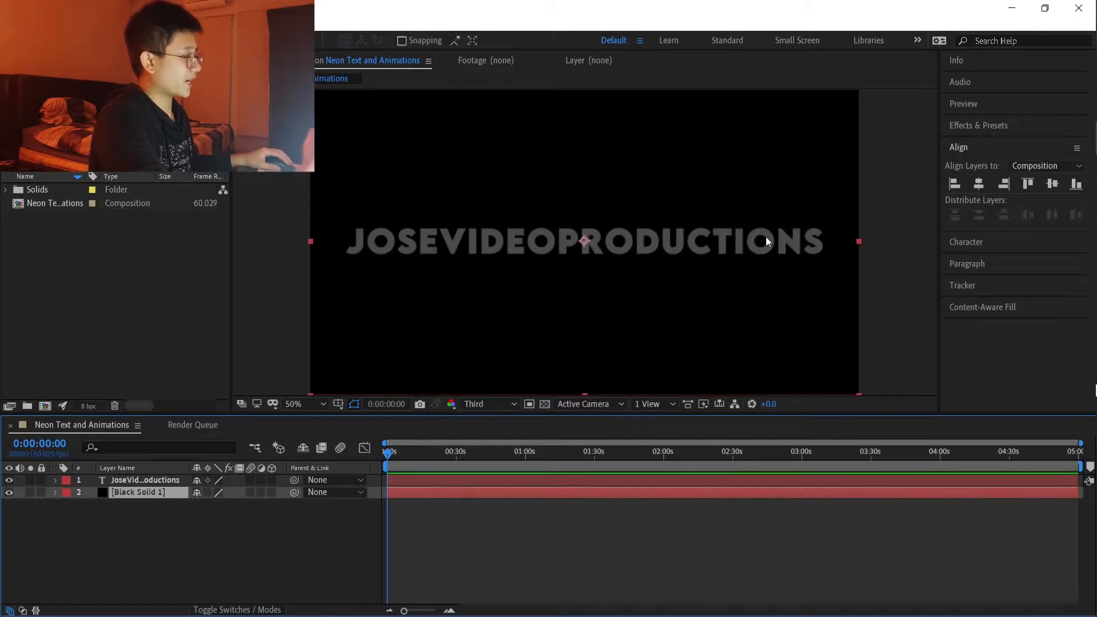
{"action": "left_click", "coordinate": [998, 125]}
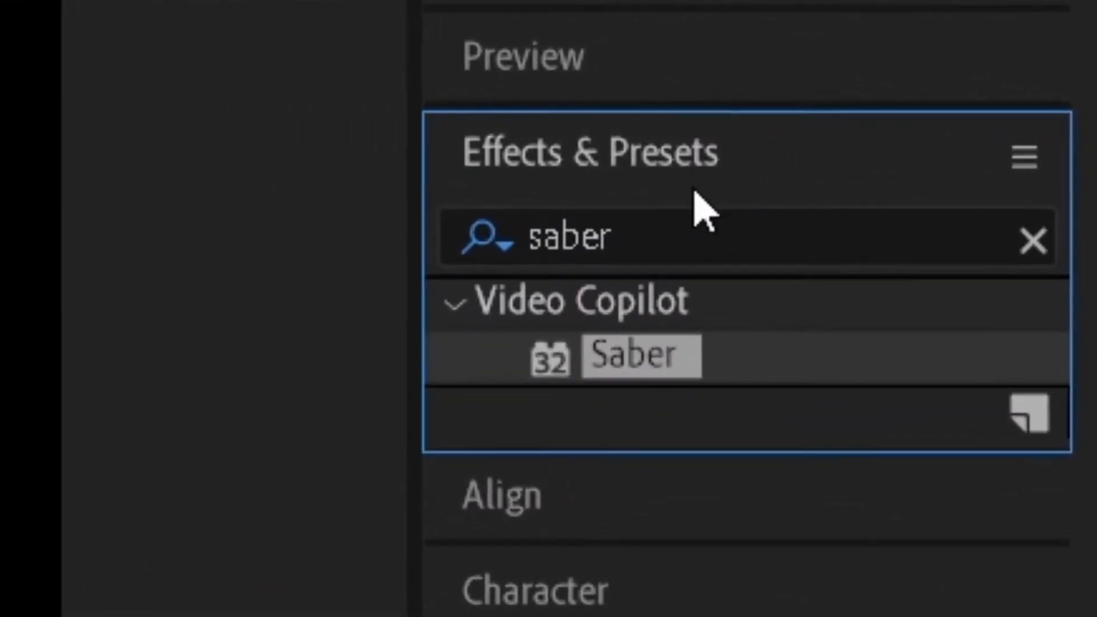
{"action": "left_click", "coordinate": [986, 140]}
{"action": "left_click_drag", "start_coordinate": [586, 228], "coordinate": [489, 244]}
{"action": "left_click", "coordinate": [632, 269]}
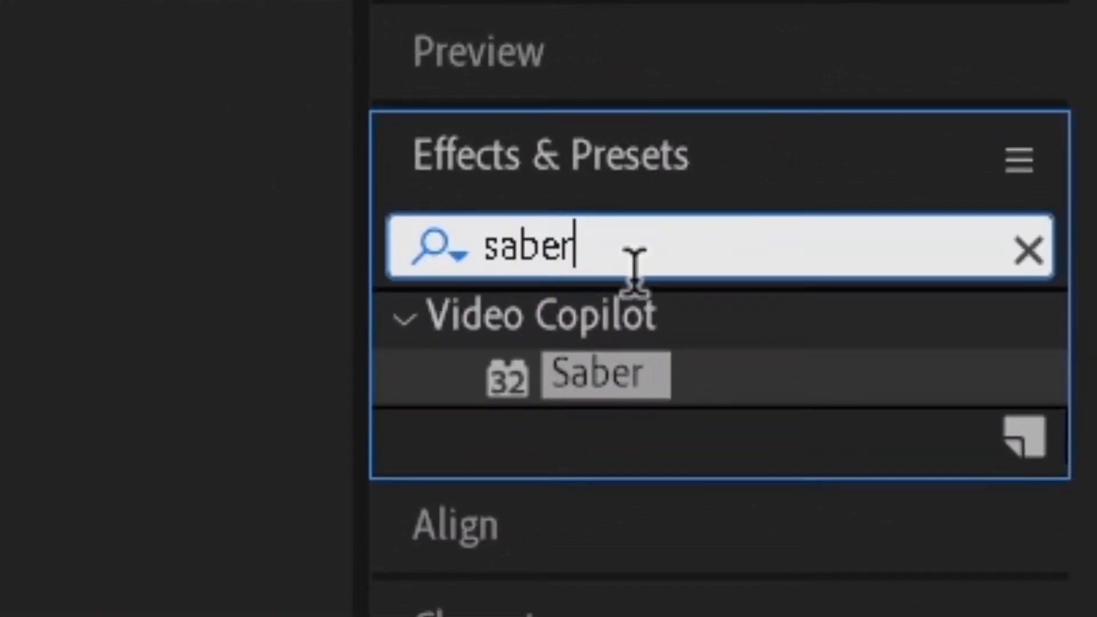
{"action": "double_click", "coordinate": [589, 386]}
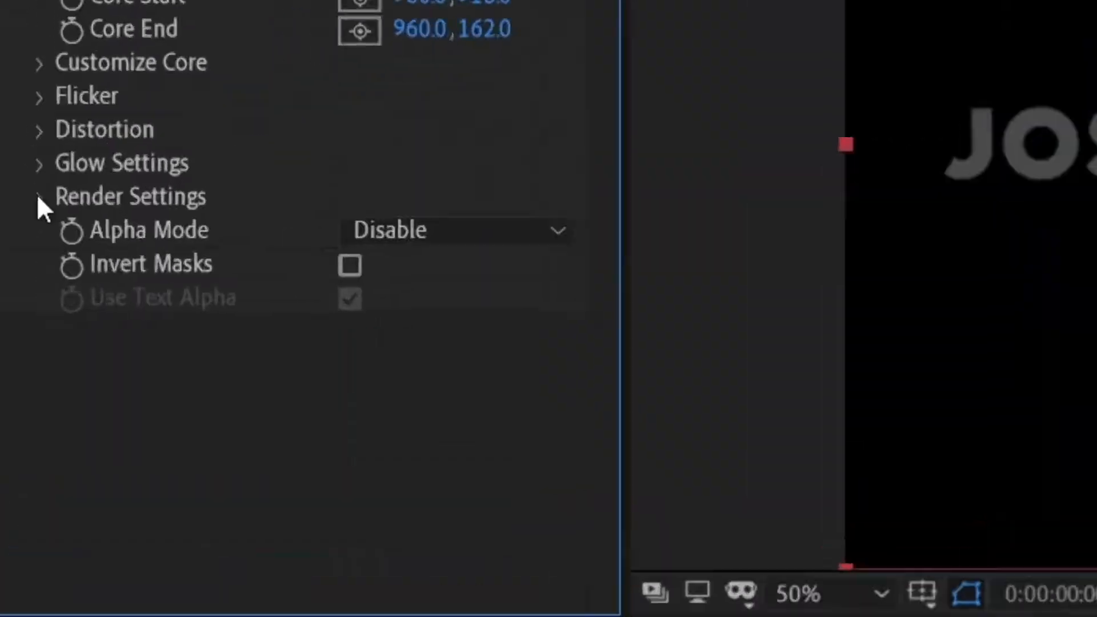
Step: Set Composite Settings to Transparent in the Saber effect's render settings
{"action": "left_click", "coordinate": [19, 259]}
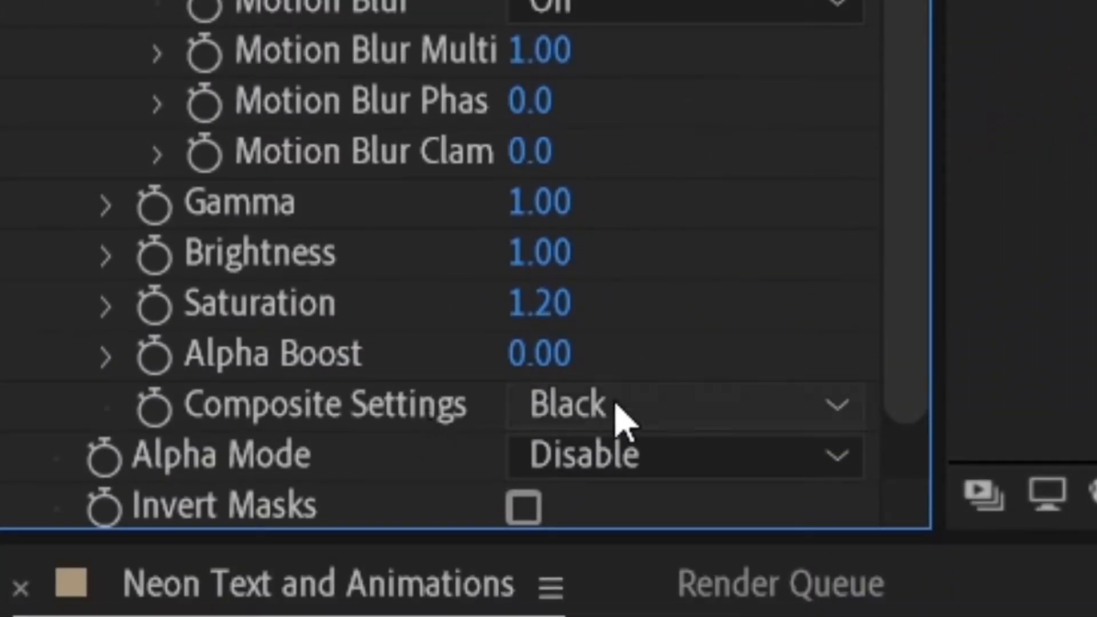
{"action": "left_click", "coordinate": [636, 408]}
{"action": "left_click", "coordinate": [664, 473]}
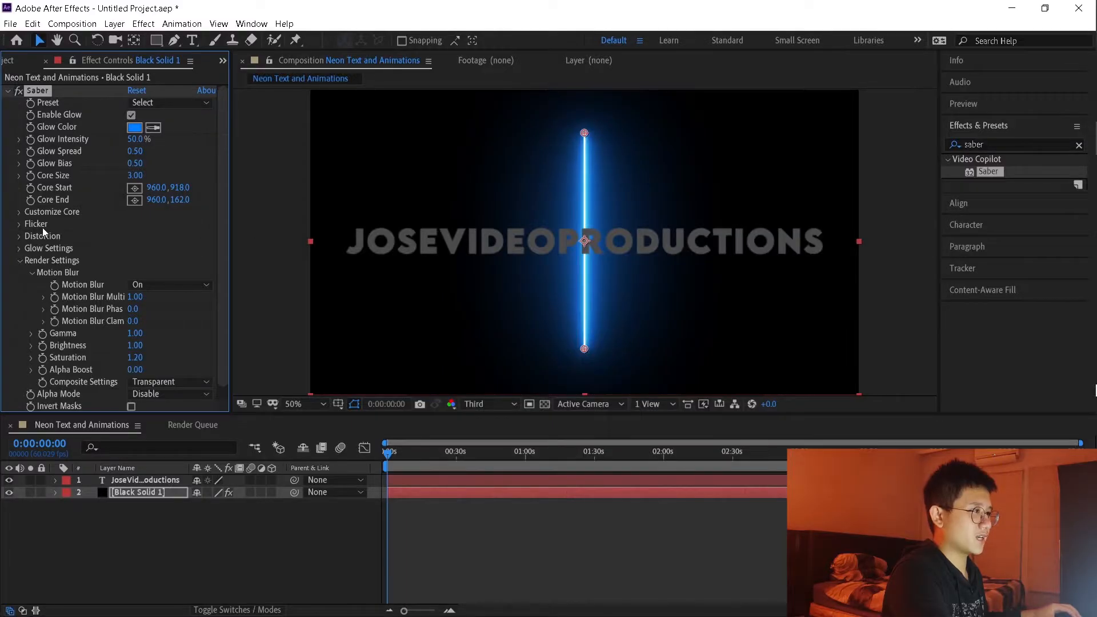
Step: Set the Saber effect's Core Type to Text Layer in its core customization settings
{"action": "left_click", "coordinate": [18, 211]}
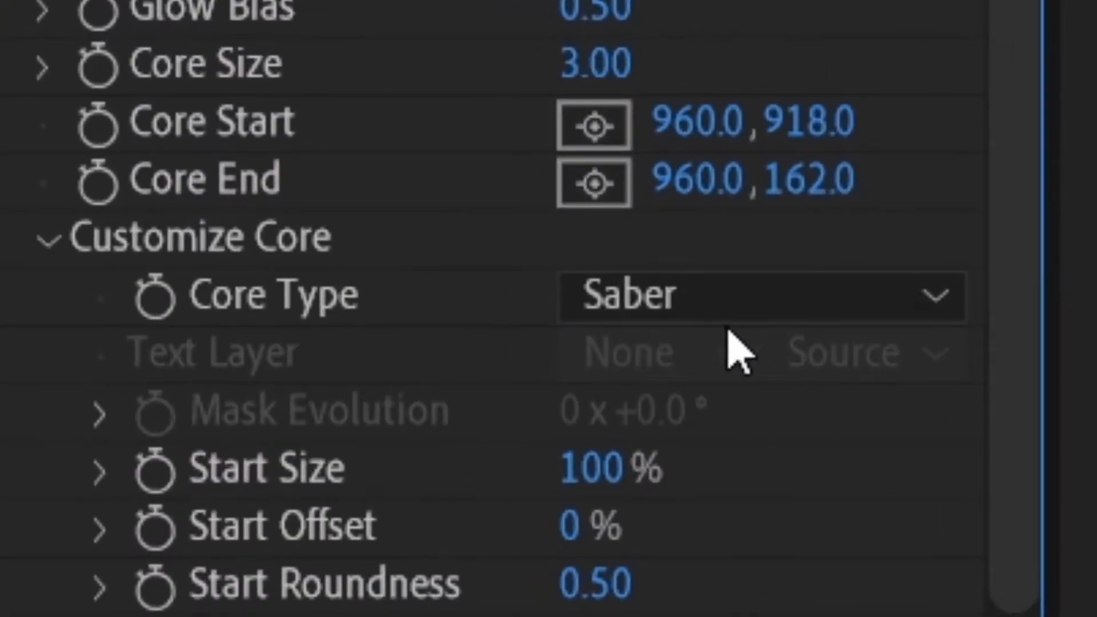
{"action": "left_click", "coordinate": [753, 312]}
{"action": "left_click", "coordinate": [753, 534]}
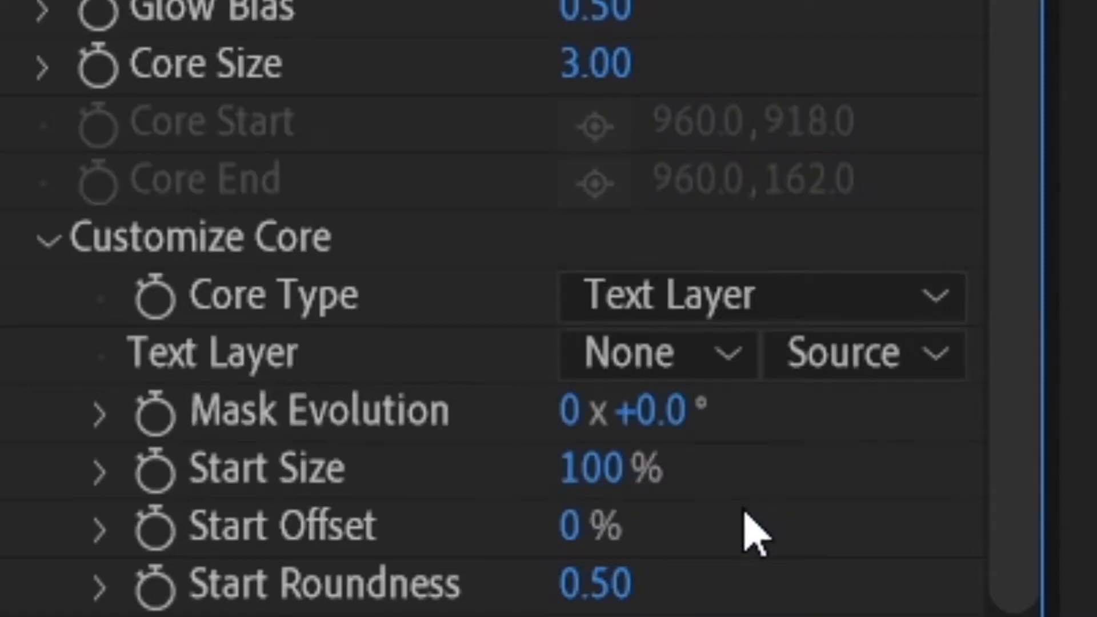
Step: Assign the JoseVideoProductions layer as the Saber effect's Text Layer and hide the original text layer
{"action": "left_click", "coordinate": [647, 357]}
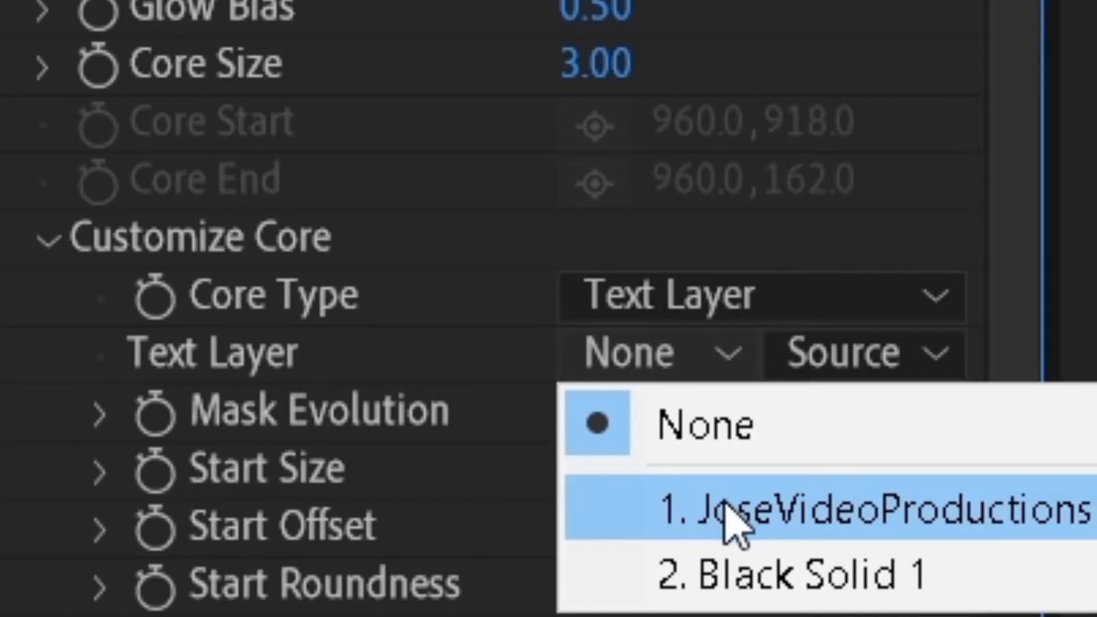
{"action": "left_click", "coordinate": [725, 508]}
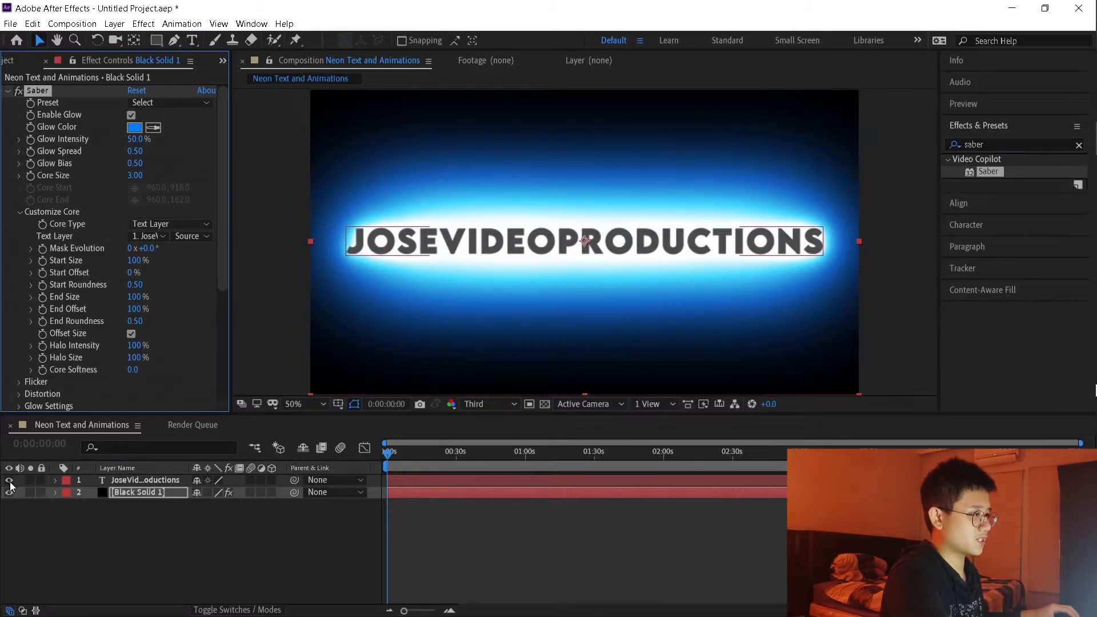
{"action": "left_click", "coordinate": [150, 481]}
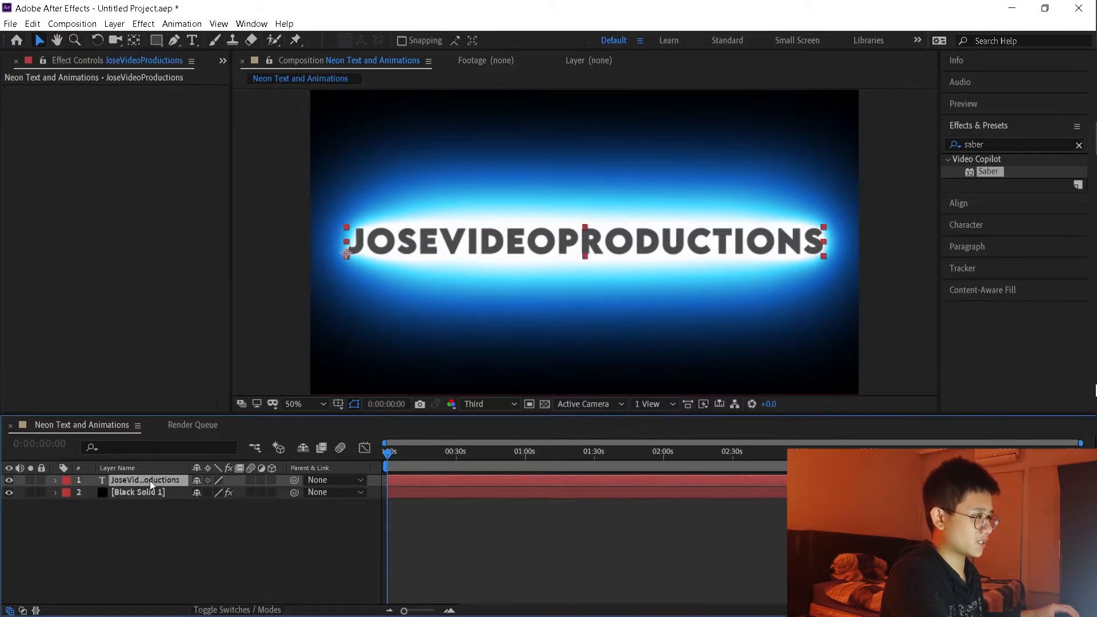
{"action": "left_click", "coordinate": [10, 482]}
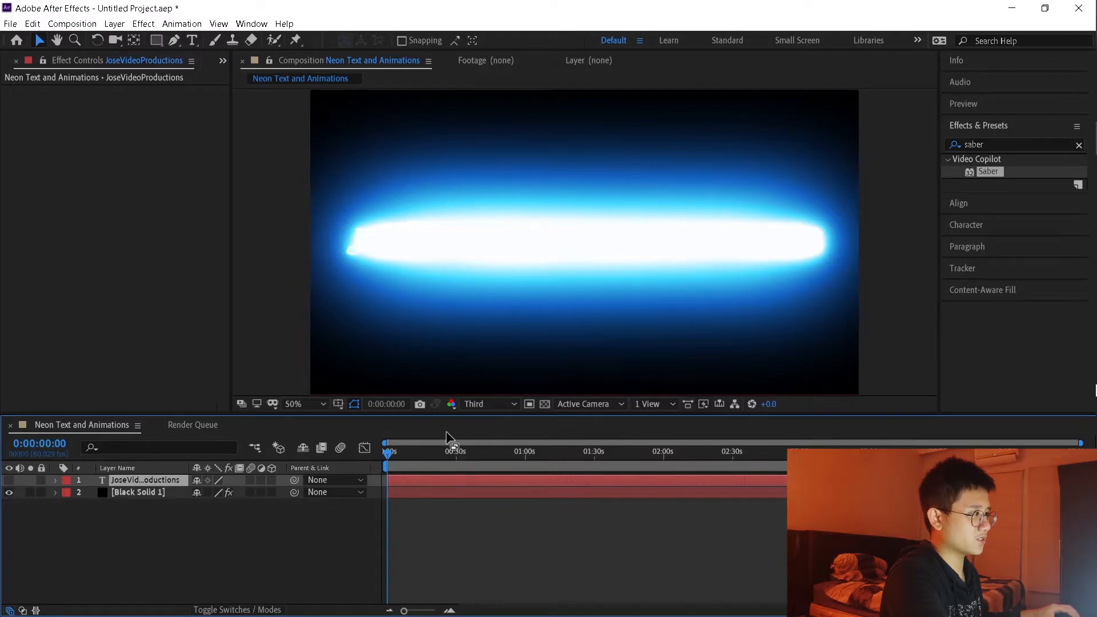
Step: Apply the Neon preset to the Saber effect on the Black Solid 1 layer
{"action": "left_click", "coordinate": [118, 492]}
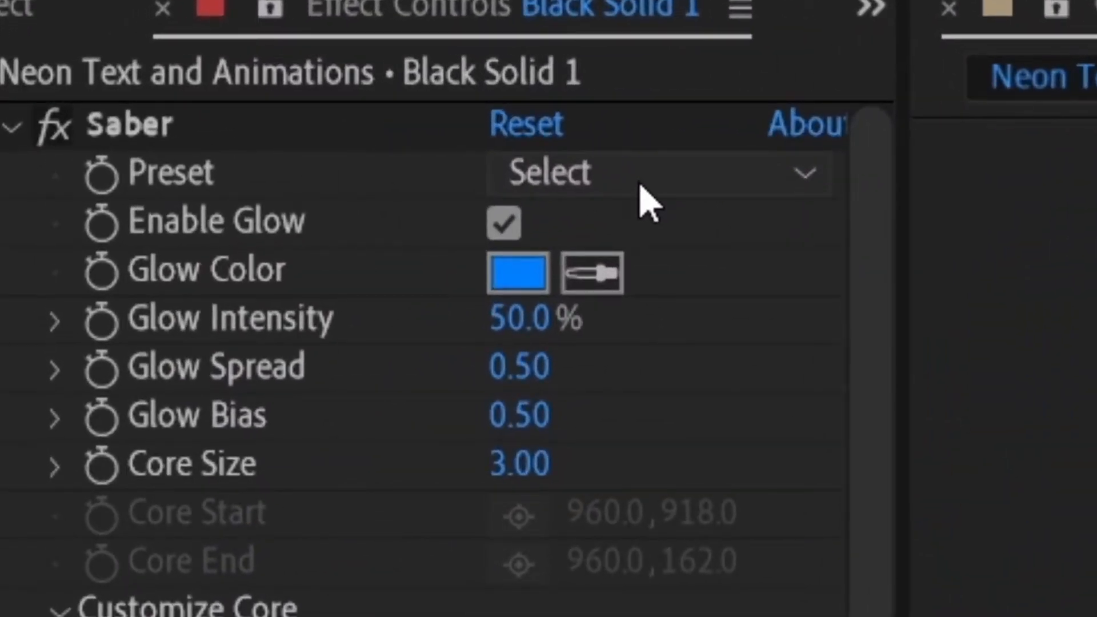
{"action": "left_click", "coordinate": [641, 185]}
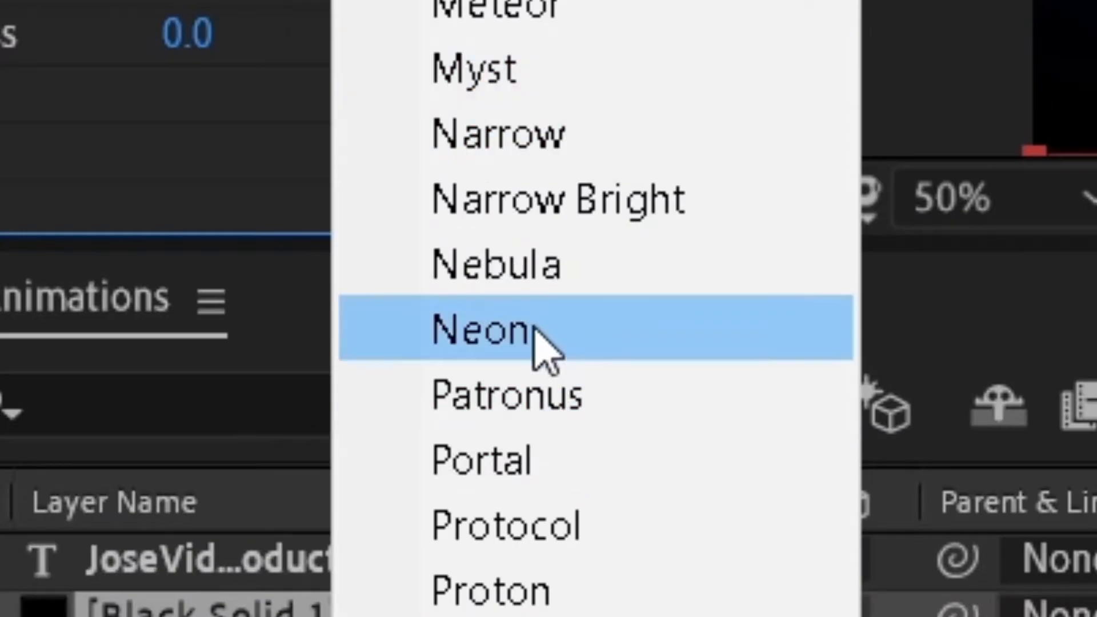
{"action": "left_click", "coordinate": [260, 553]}
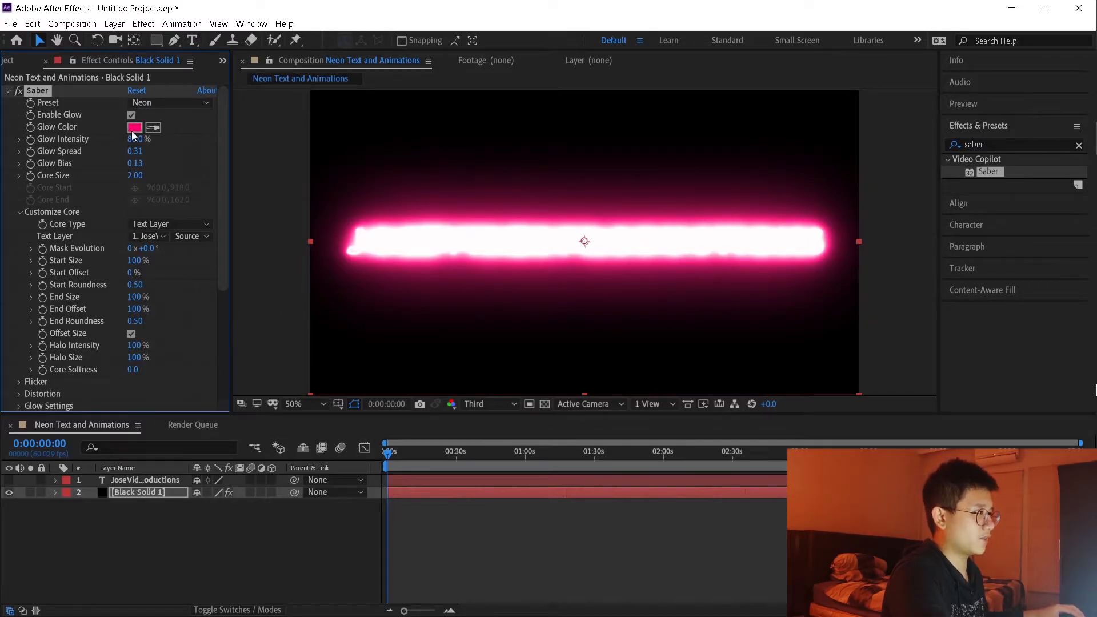
Step: Change the Saber effect's Glow Color to pale yellow and set its Glow Intensity to 32%
{"action": "left_click", "coordinate": [134, 128]}
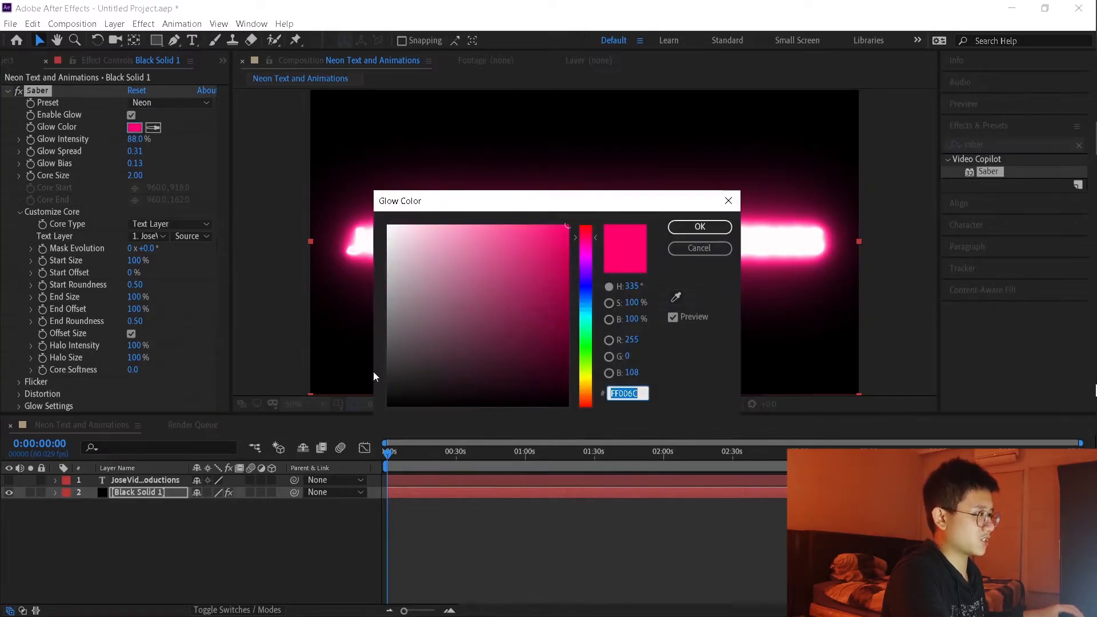
{"action": "left_click_drag", "start_coordinate": [586, 317], "coordinate": [592, 374]}
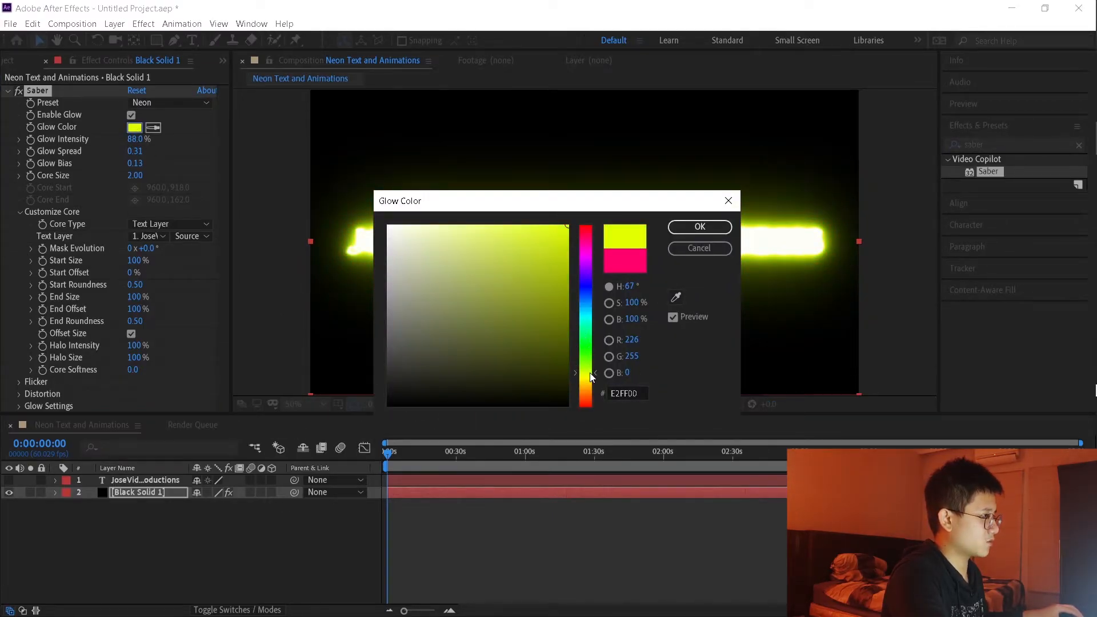
{"action": "left_click_drag", "start_coordinate": [532, 262], "coordinate": [494, 225]}
{"action": "key", "text": "Return"}
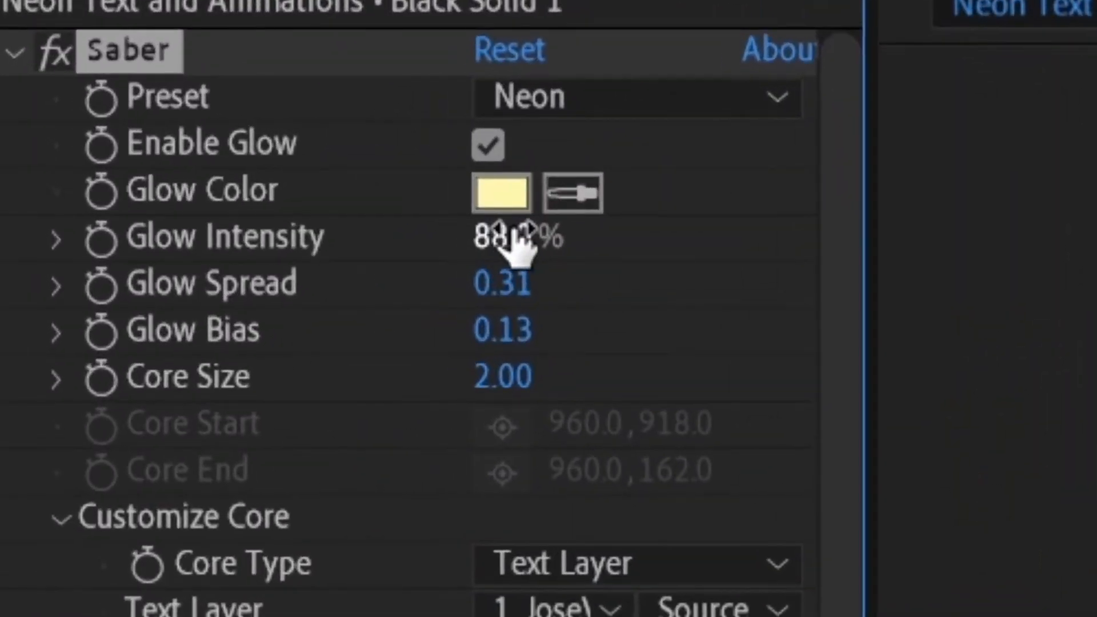
{"action": "left_click_drag", "start_coordinate": [509, 248], "coordinate": [401, 257]}
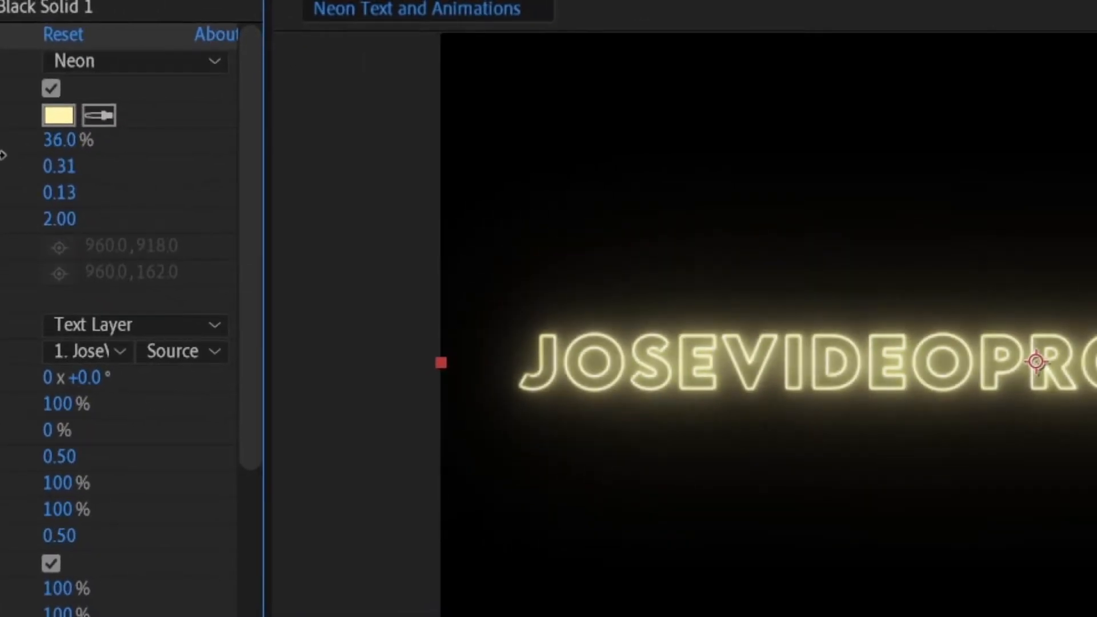
{"action": "left_click_drag", "start_coordinate": [3, 155], "coordinate": [0, 156]}
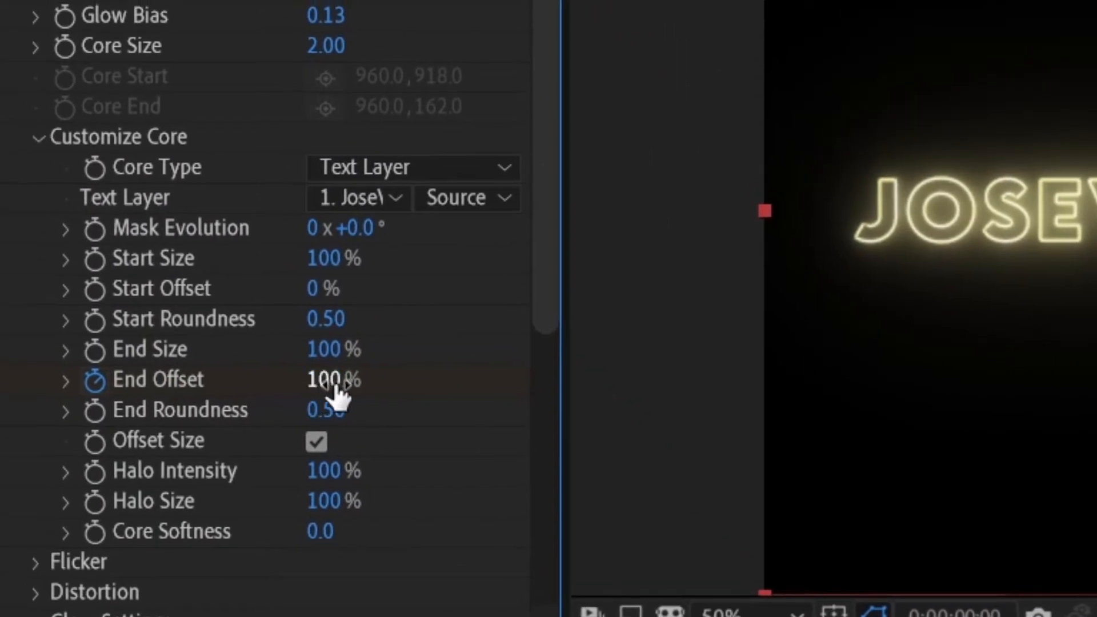
Step: Keyframe Saber's End Offset from 0% at the composition's start to 100% at 0:00:01:56
{"action": "left_click_drag", "start_coordinate": [334, 381], "coordinate": [6, 448]}
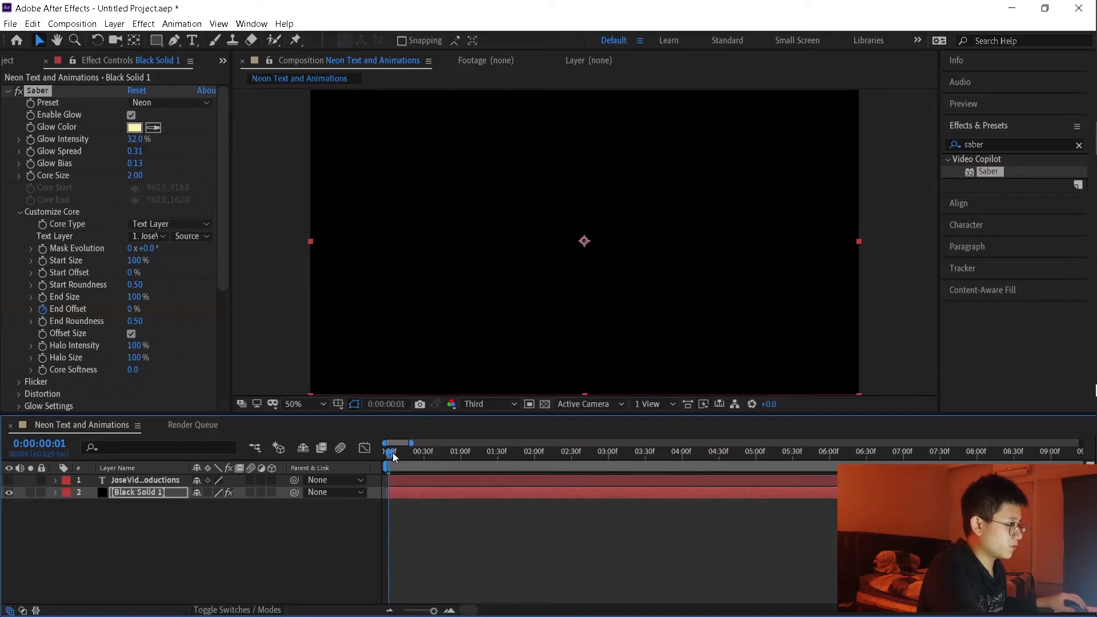
{"action": "left_click_drag", "start_coordinate": [393, 452], "coordinate": [532, 455]}
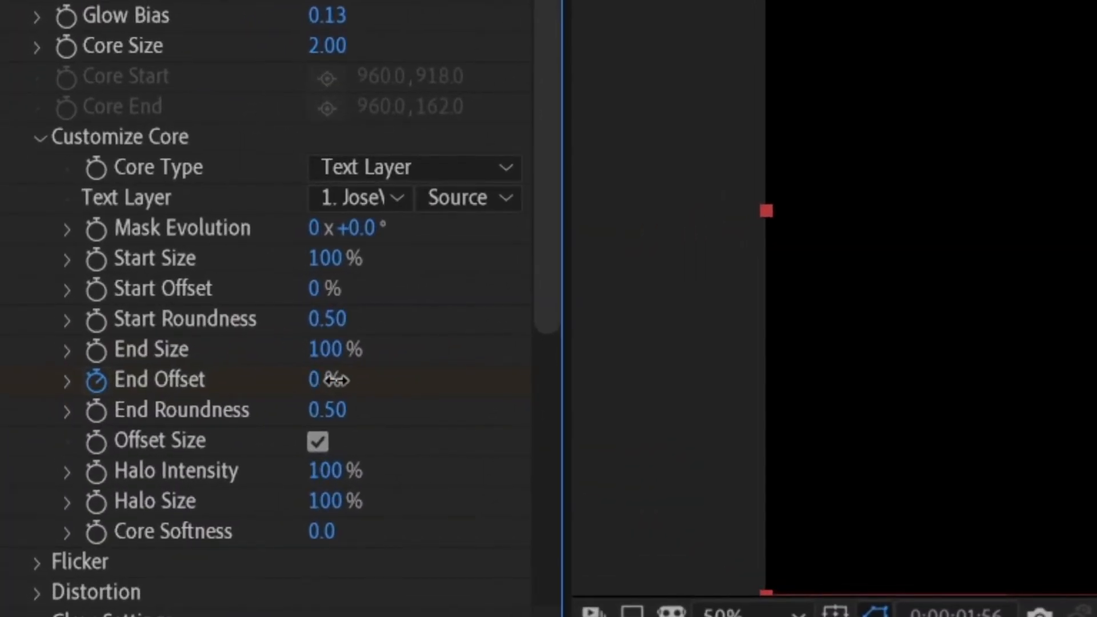
{"action": "left_click_drag", "start_coordinate": [138, 309], "coordinate": [241, 305]}
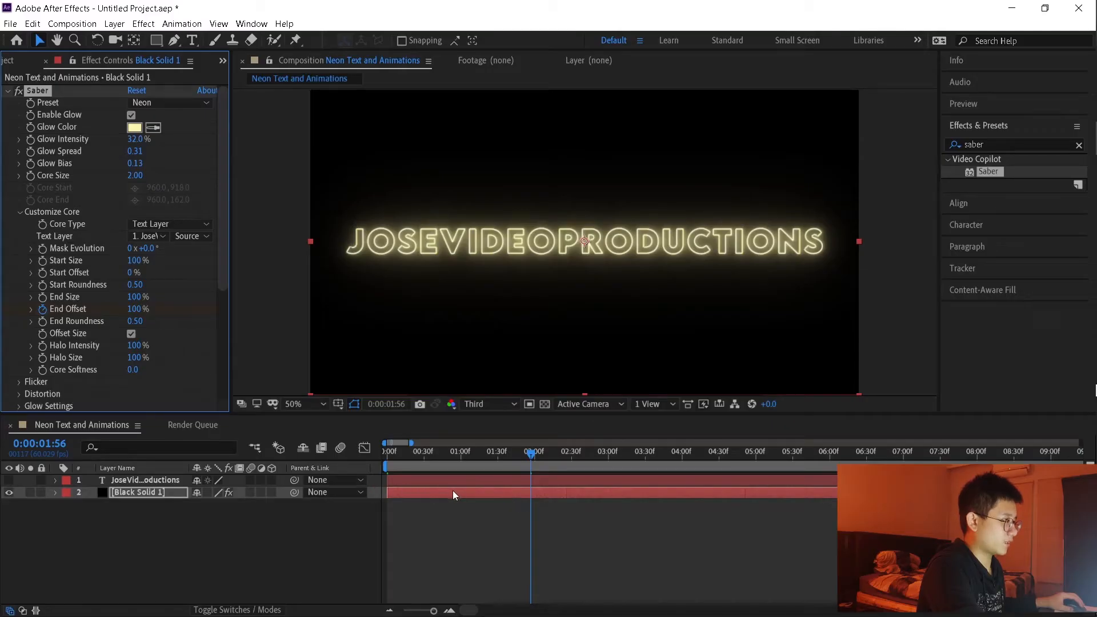
Step: Reveal the solid layer's keyframes, apply Easy Ease to the 100% End Offset keyframe and preview the animation from the start
{"action": "key", "text": "u"}
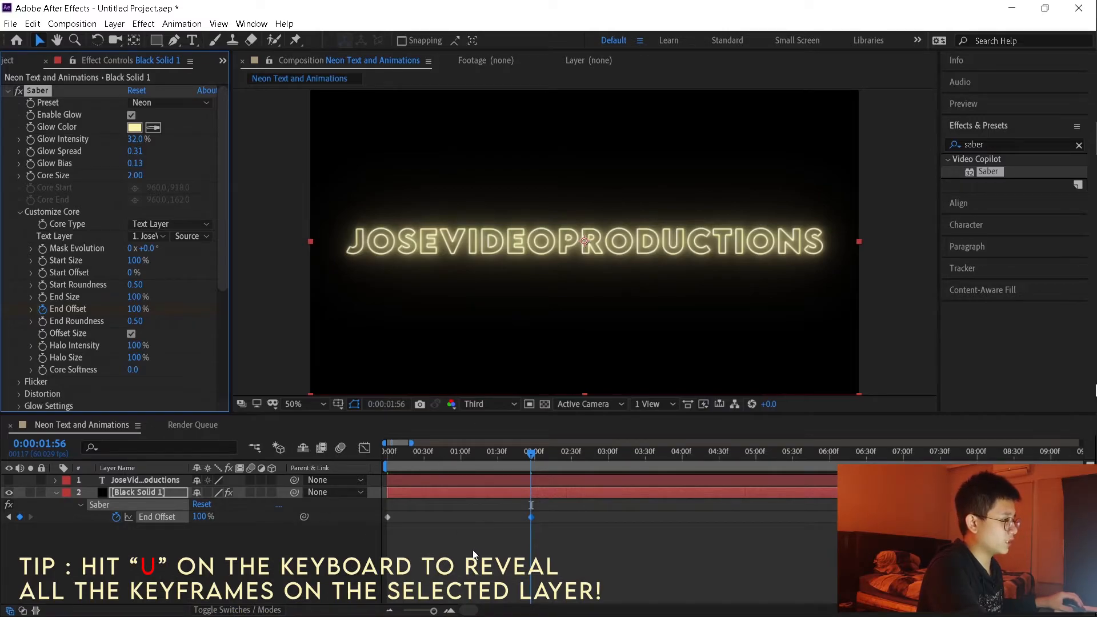
{"action": "left_click", "coordinate": [445, 539]}
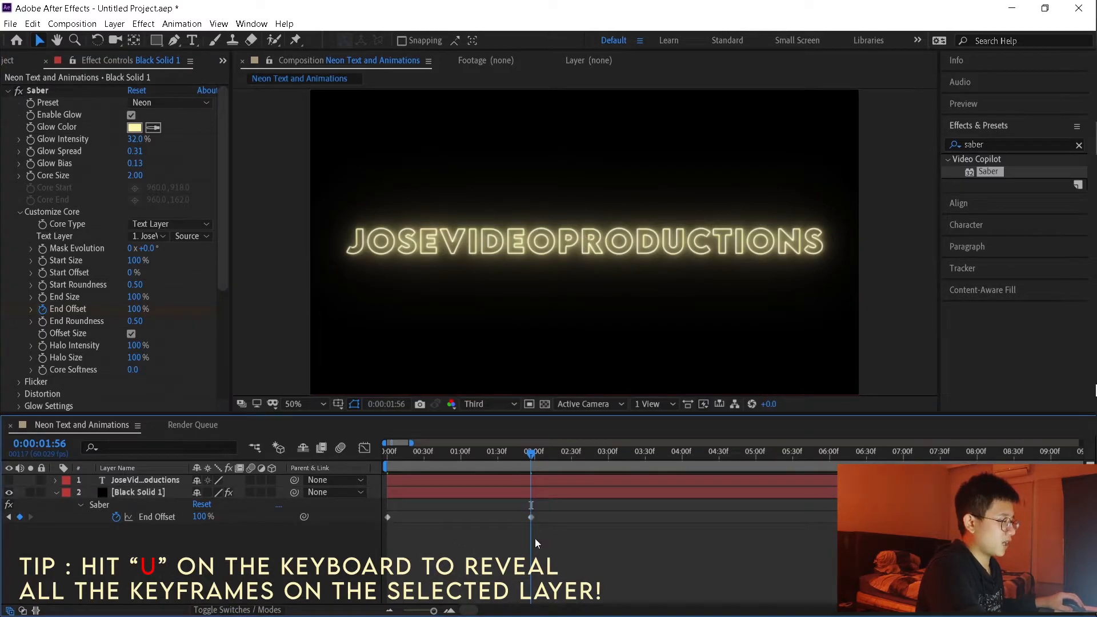
{"action": "left_click", "coordinate": [531, 518]}
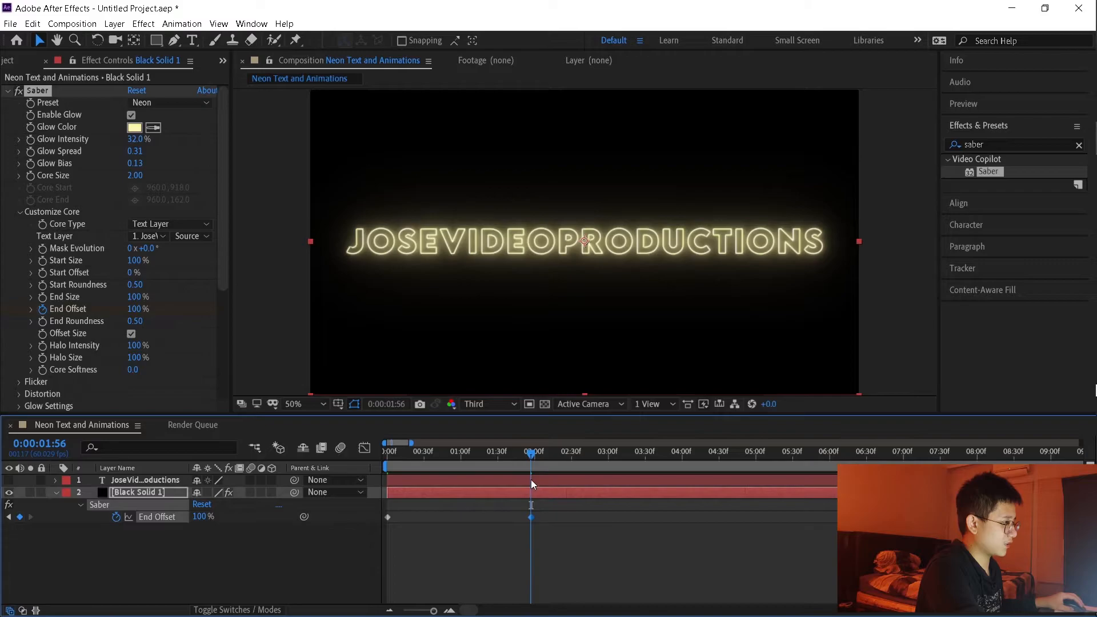
{"action": "right_click", "coordinate": [531, 516]}
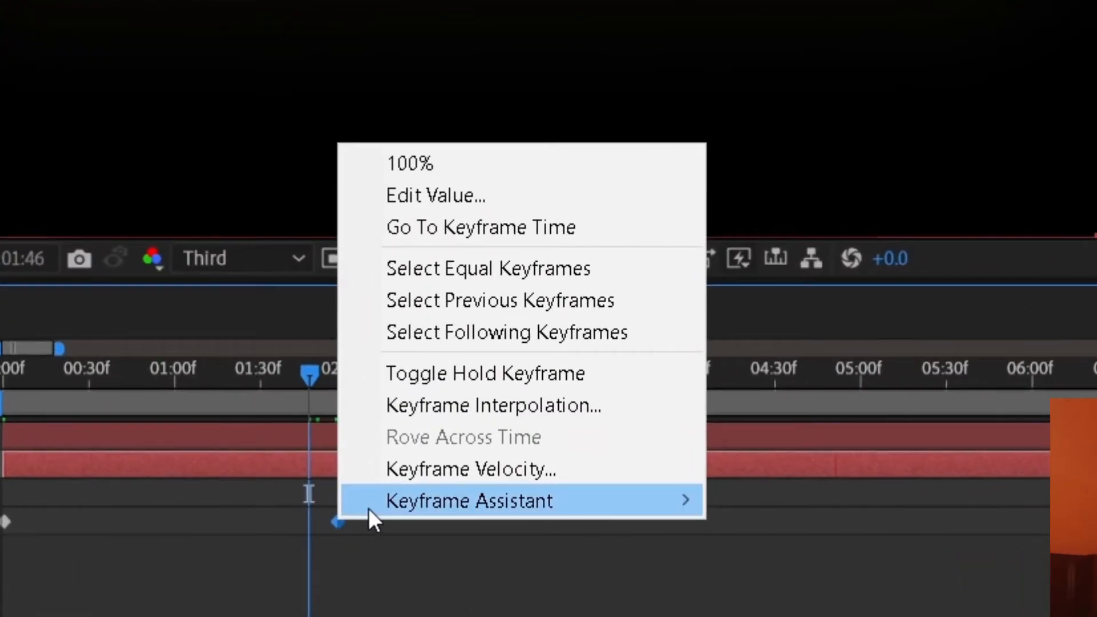
{"action": "mouse_move", "coordinate": [369, 509]}
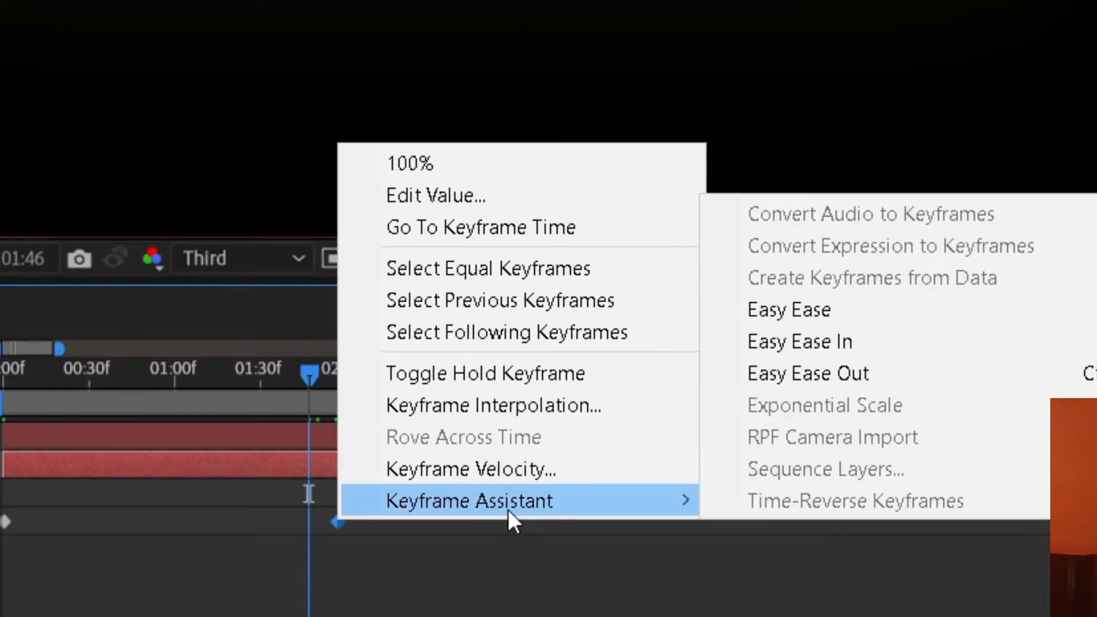
{"action": "left_click", "coordinate": [842, 310]}
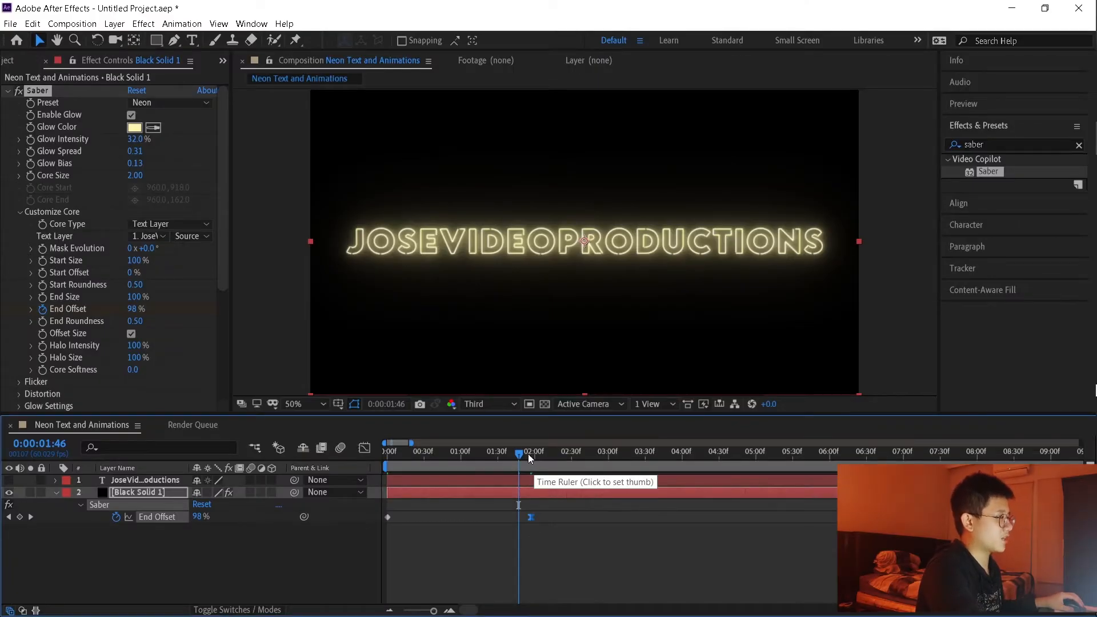
{"action": "left_click_drag", "start_coordinate": [520, 455], "coordinate": [278, 485]}
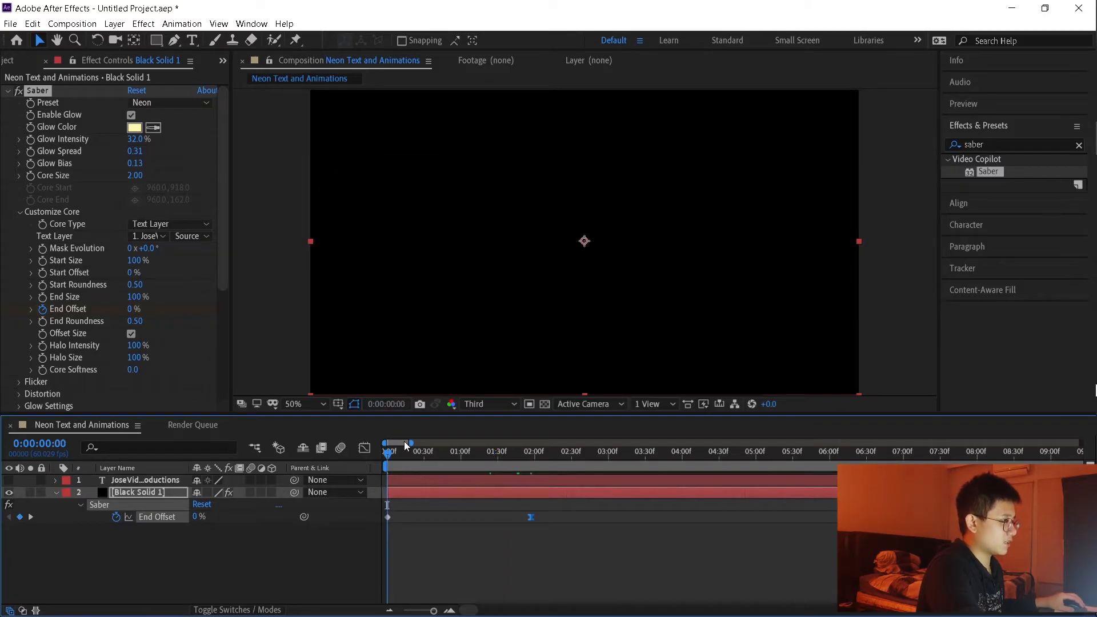
{"action": "key", "text": "space"}
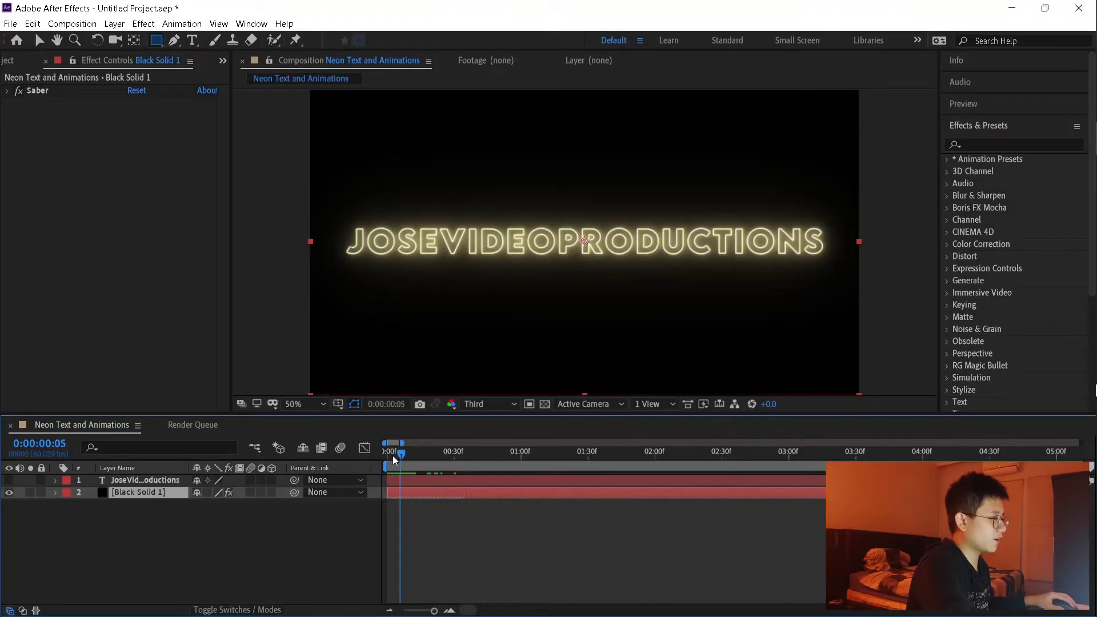
Step: Split the text layer at 0:00:00:29 and delete the part after the cut
{"action": "left_click_drag", "start_coordinate": [392, 454], "coordinate": [419, 461]}
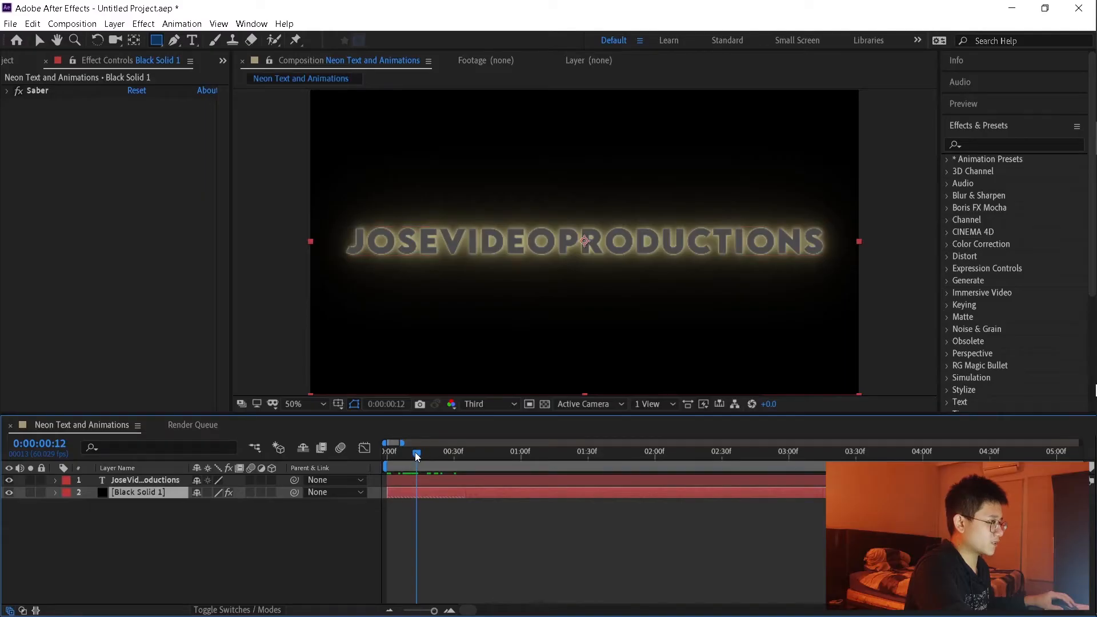
{"action": "left_click_drag", "start_coordinate": [416, 453], "coordinate": [439, 460]}
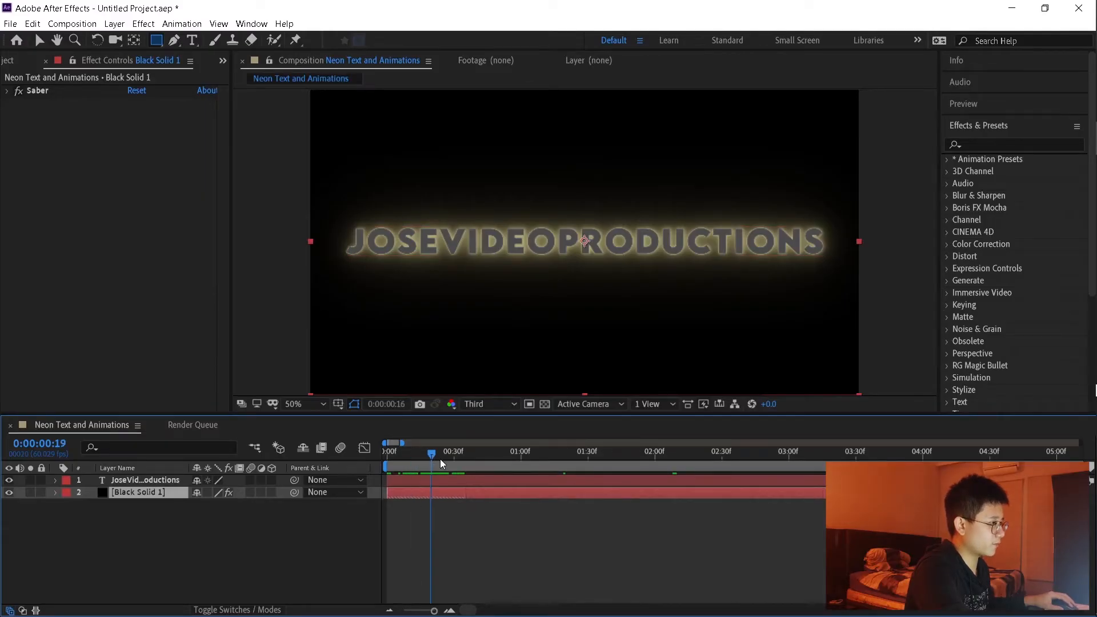
{"action": "left_click", "coordinate": [470, 476]}
{"action": "key", "text": "ctrl+shift+d"}
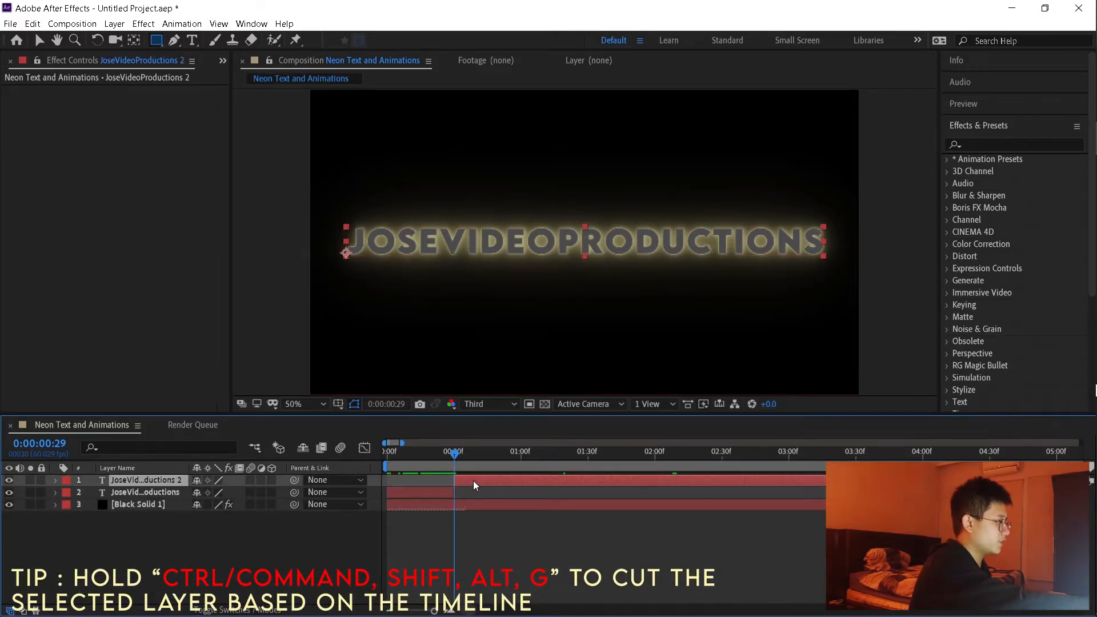
{"action": "key", "text": "Delete"}
Step: Trim the start of the Black Solid 1 layer to 0:00:00:29 and check the cut against the text layer's end
{"action": "left_click_drag", "start_coordinate": [450, 494], "coordinate": [518, 497]}
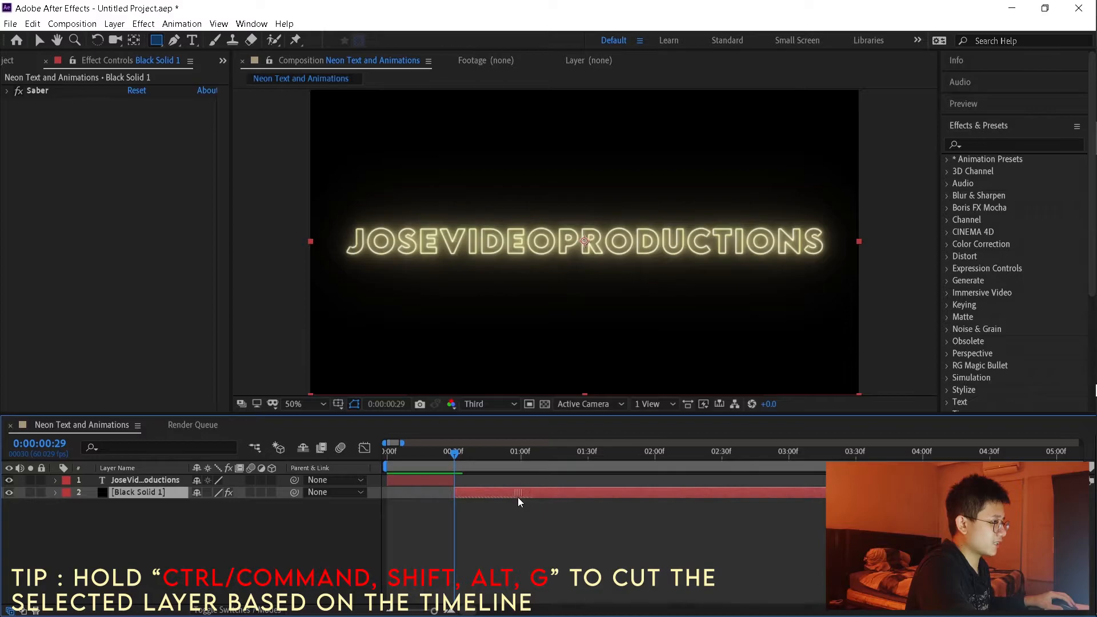
{"action": "key", "text": "semicolon"}
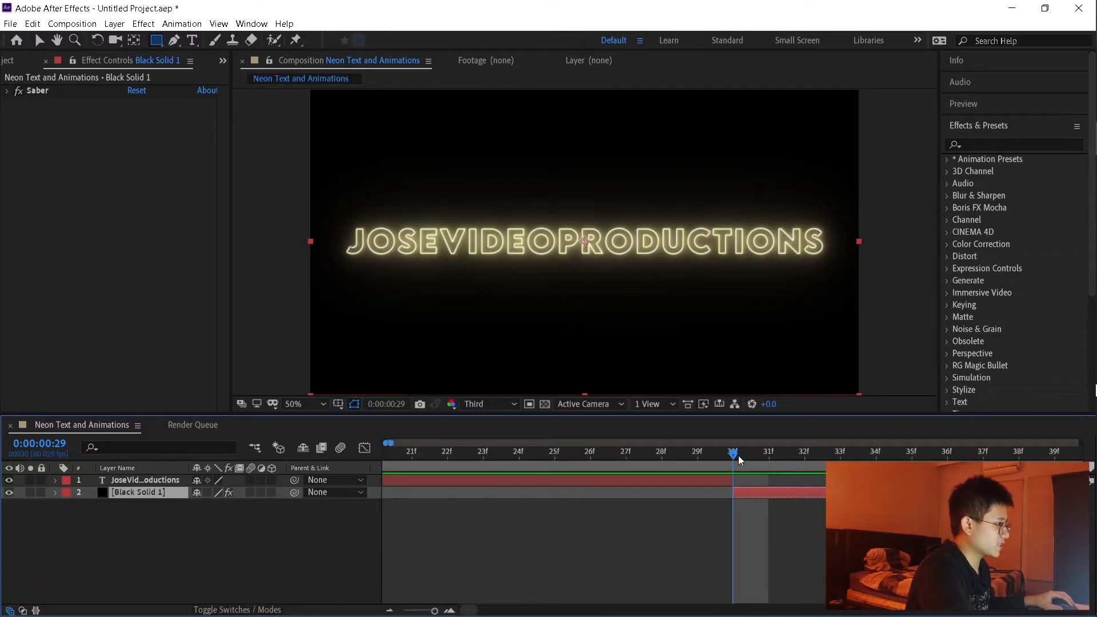
{"action": "left_click_drag", "start_coordinate": [738, 455], "coordinate": [698, 455]}
{"action": "left_click", "coordinate": [394, 614]}
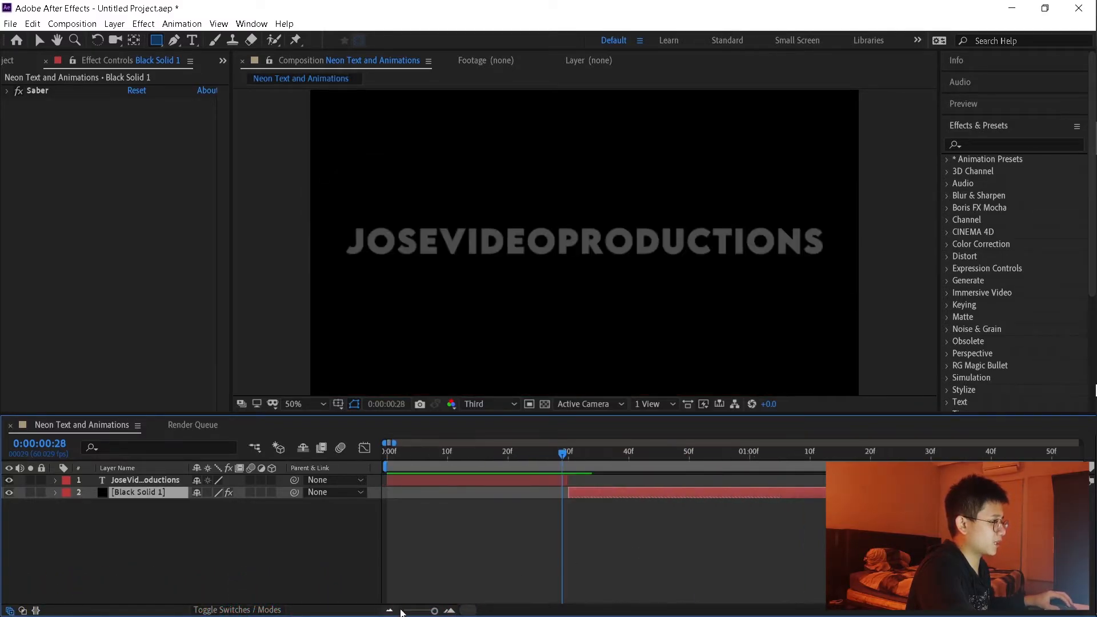
Step: Swap the fill and stroke of the JoseVideoProductions text layer so the text has only an outline
{"action": "left_click", "coordinate": [544, 482]}
{"action": "left_click_drag", "start_coordinate": [563, 454], "coordinate": [502, 454]}
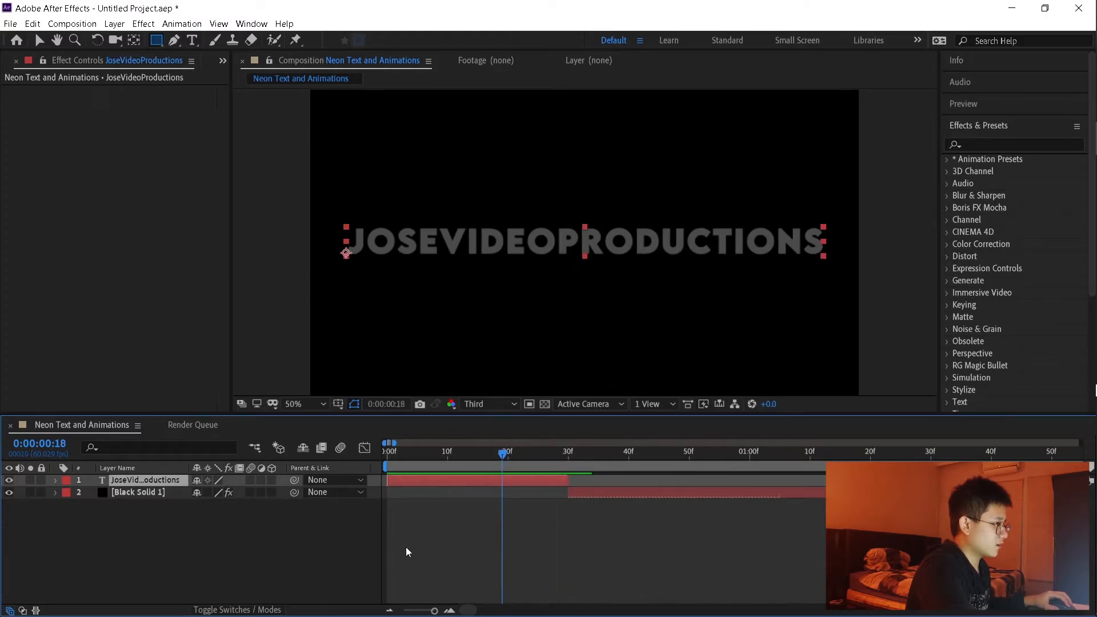
{"action": "left_click", "coordinate": [390, 610]}
{"action": "left_click", "coordinate": [391, 611]}
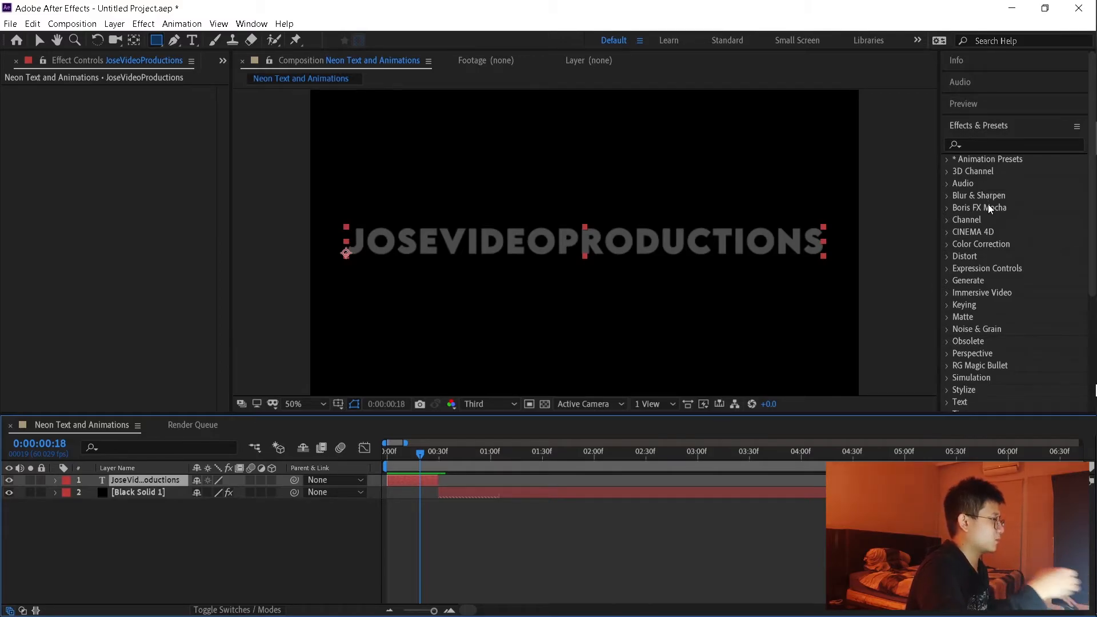
{"action": "key", "text": "v"}
{"action": "scroll", "coordinate": [988, 140], "scroll_direction": "down", "scroll_amount": 5}
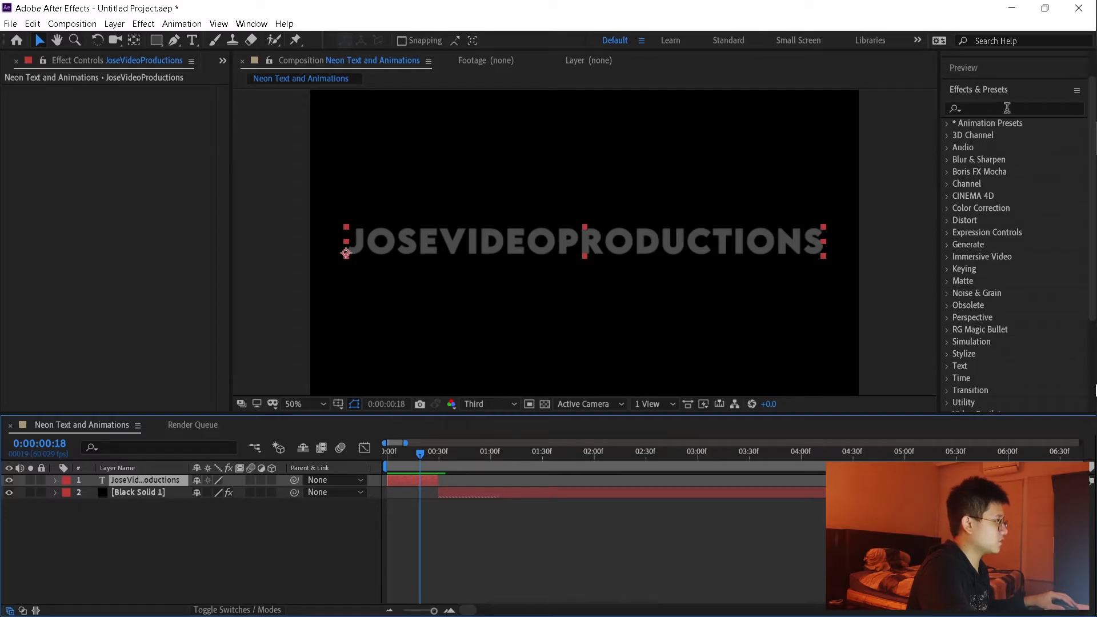
{"action": "left_click", "coordinate": [967, 336]}
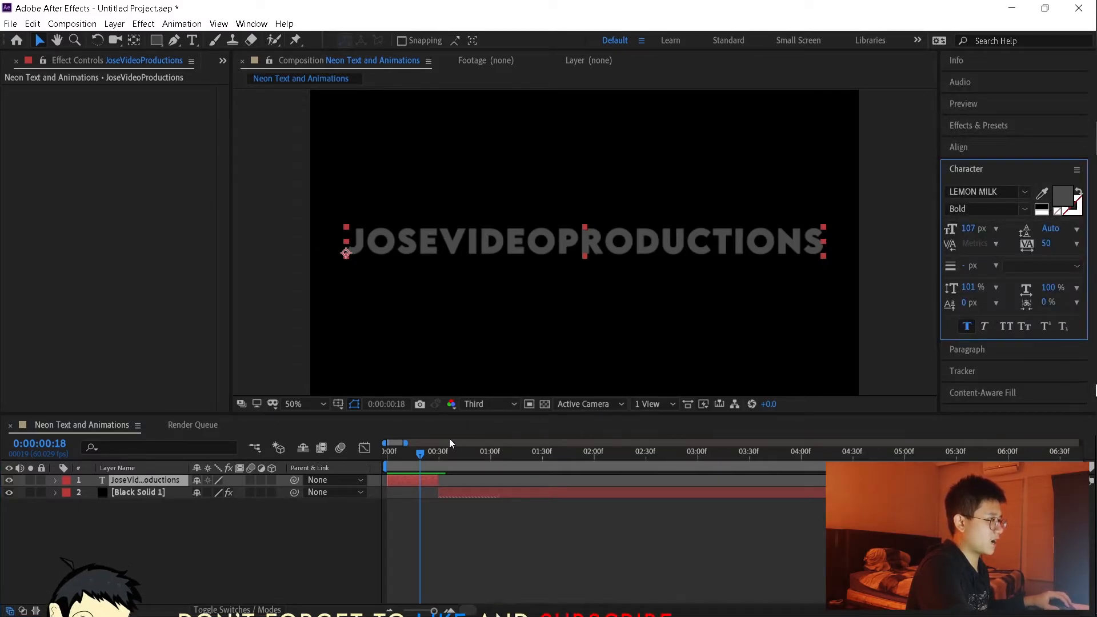
{"action": "mouse_move", "coordinate": [423, 454]}
{"action": "left_mouse_down"}
{"action": "mouse_move", "coordinate": [461, 465]}
{"action": "mouse_move", "coordinate": [427, 465]}
{"action": "left_mouse_up"}
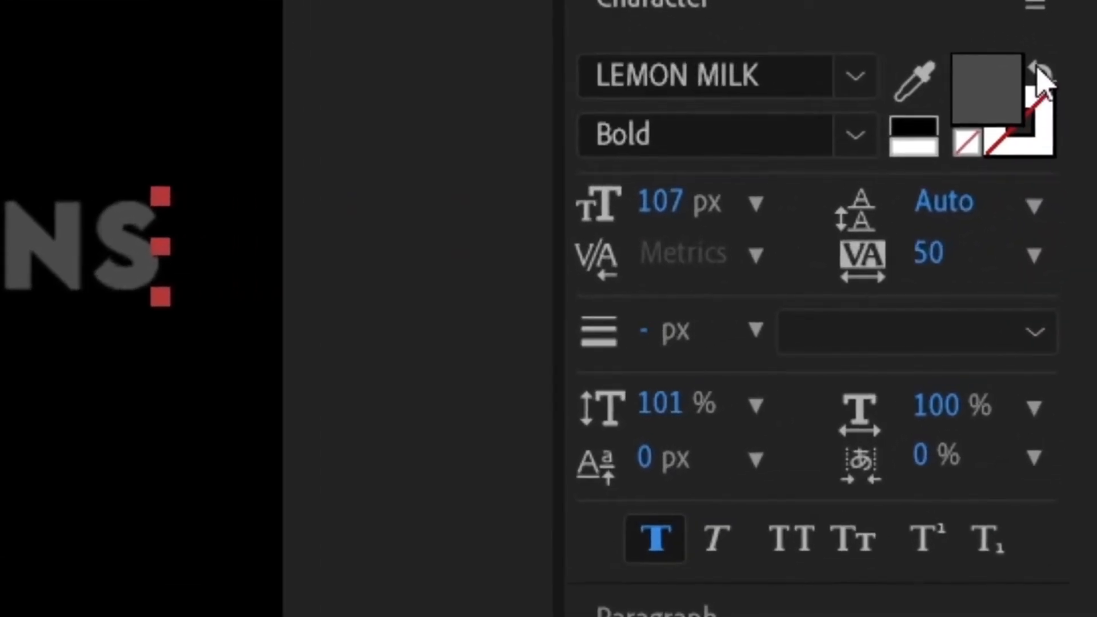
{"action": "left_click", "coordinate": [1041, 74]}
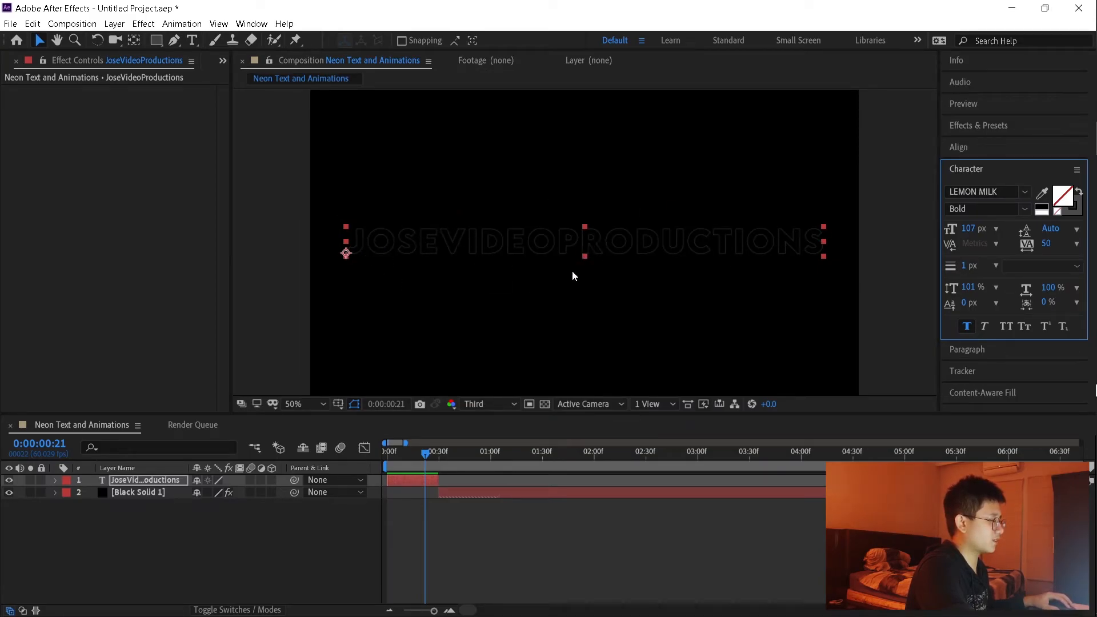
Step: Set the outlined text's stroke width to 5 px and preview the unlit-to-lit transition from the composition start
{"action": "left_click", "coordinate": [994, 266]}
{"action": "left_click", "coordinate": [988, 357]}
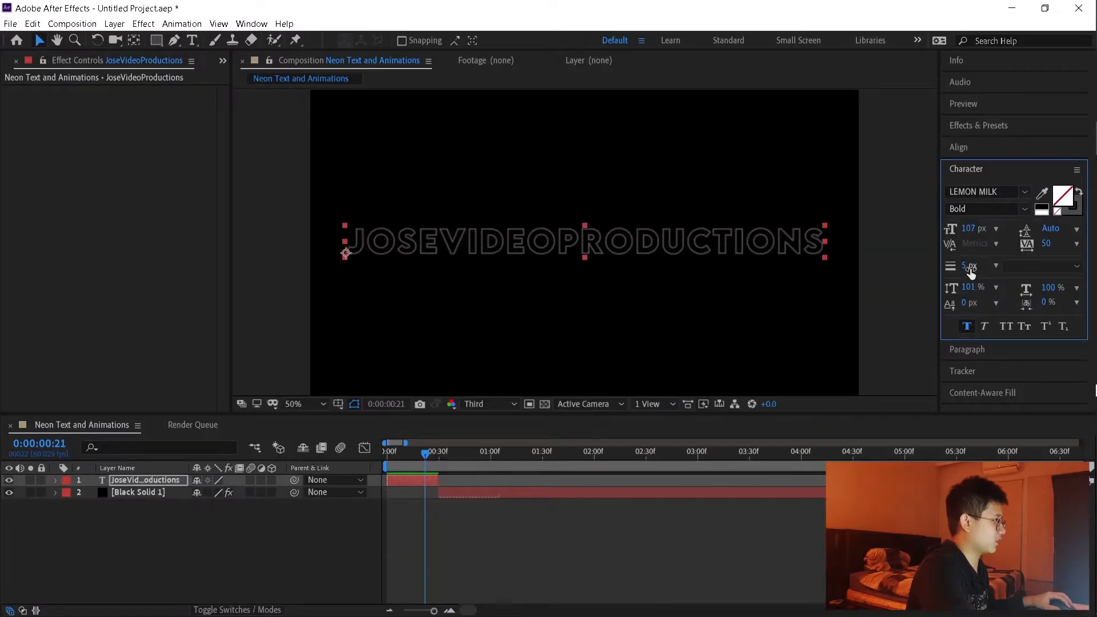
{"action": "left_click", "coordinate": [389, 453]}
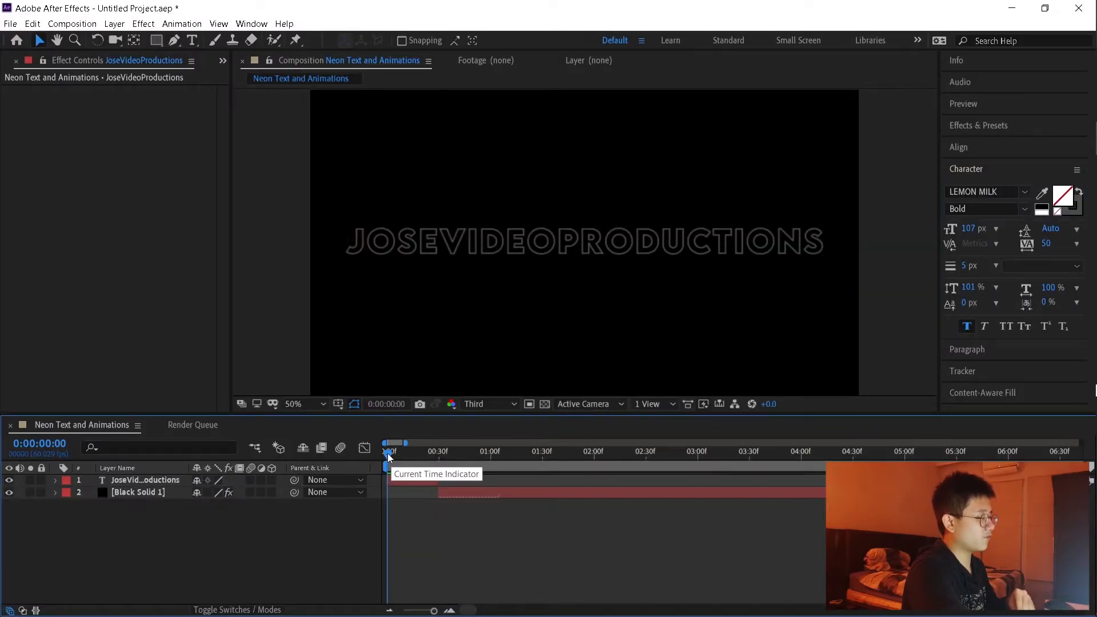
{"action": "key", "text": "space"}
{"action": "left_click_drag", "start_coordinate": [388, 453], "coordinate": [441, 459]}
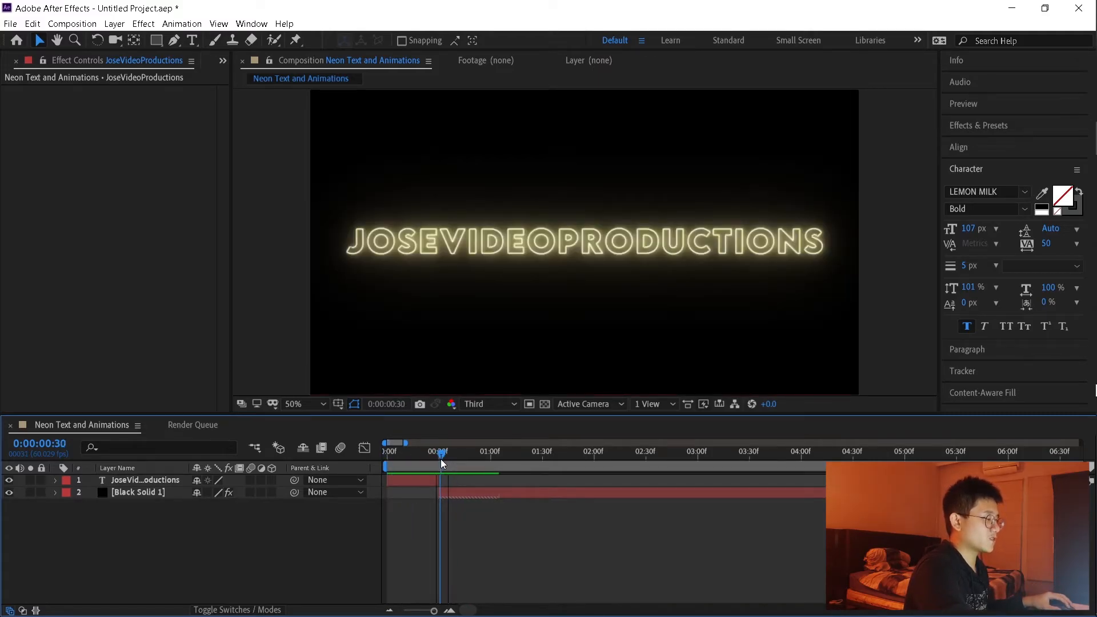
Step: Find the Slider Control effect and apply it to the Black Solid 1 layer
{"action": "left_click", "coordinate": [450, 494]}
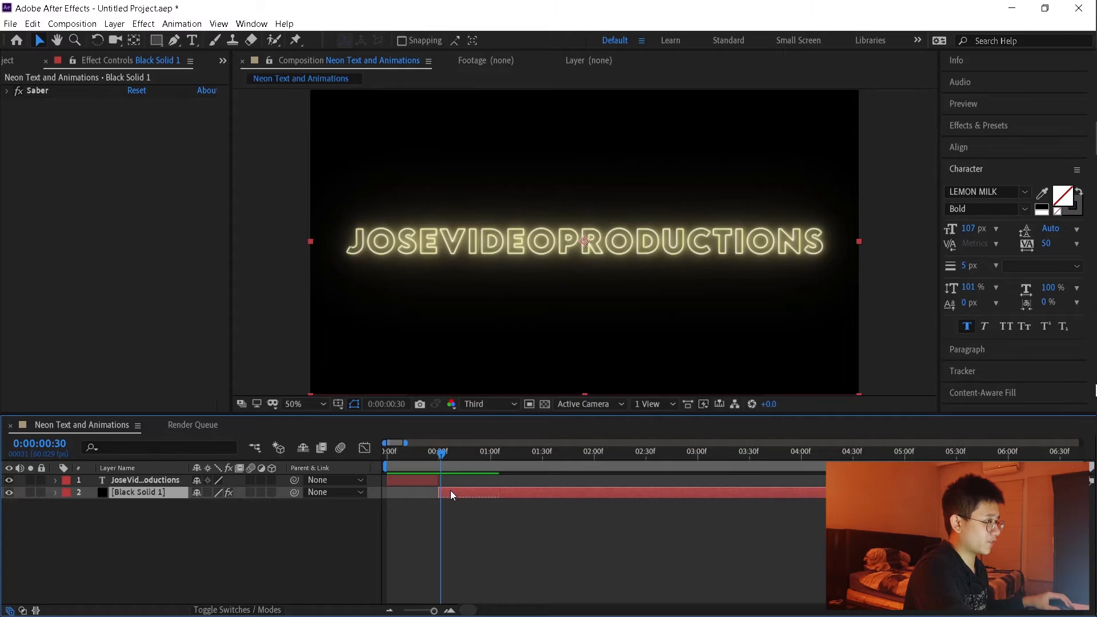
{"action": "left_click", "coordinate": [1007, 125]}
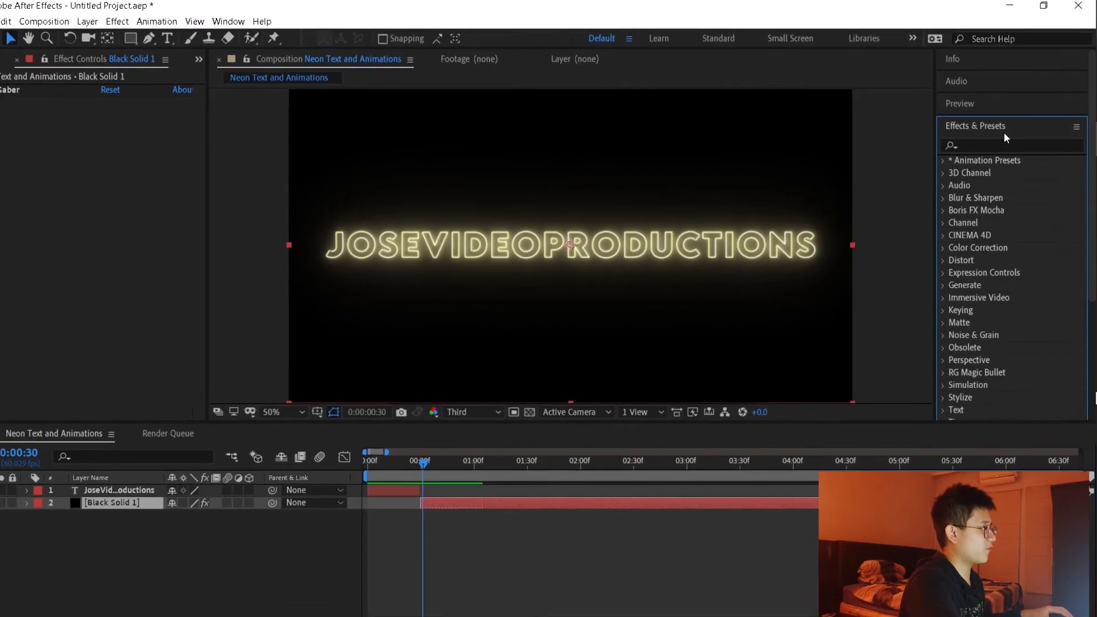
{"action": "left_click", "coordinate": [1004, 139]}
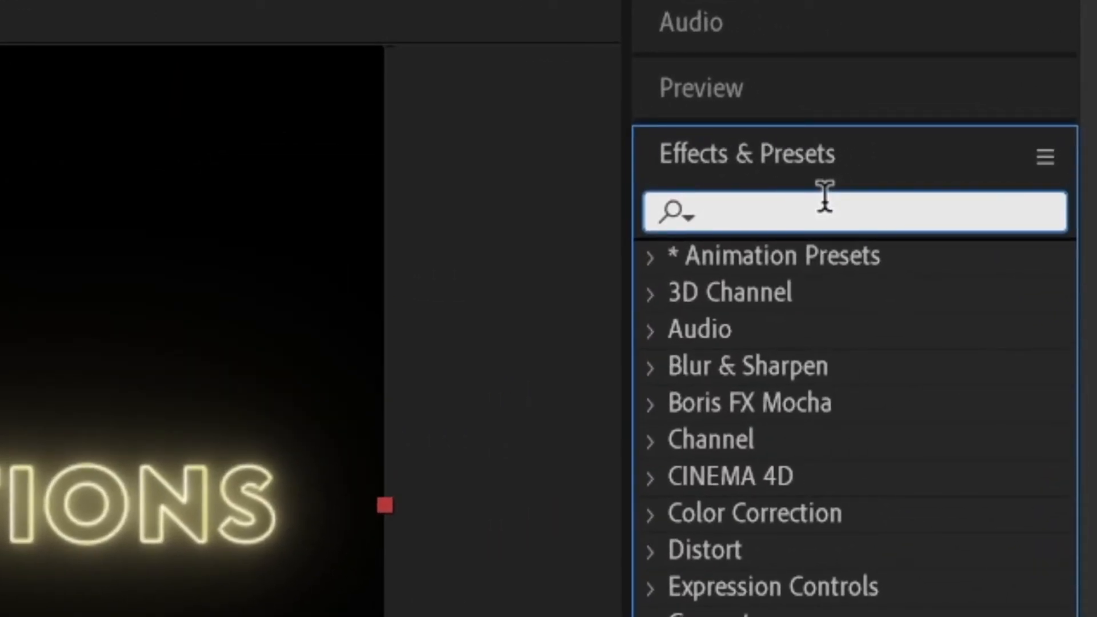
{"action": "type", "text": "slider"}
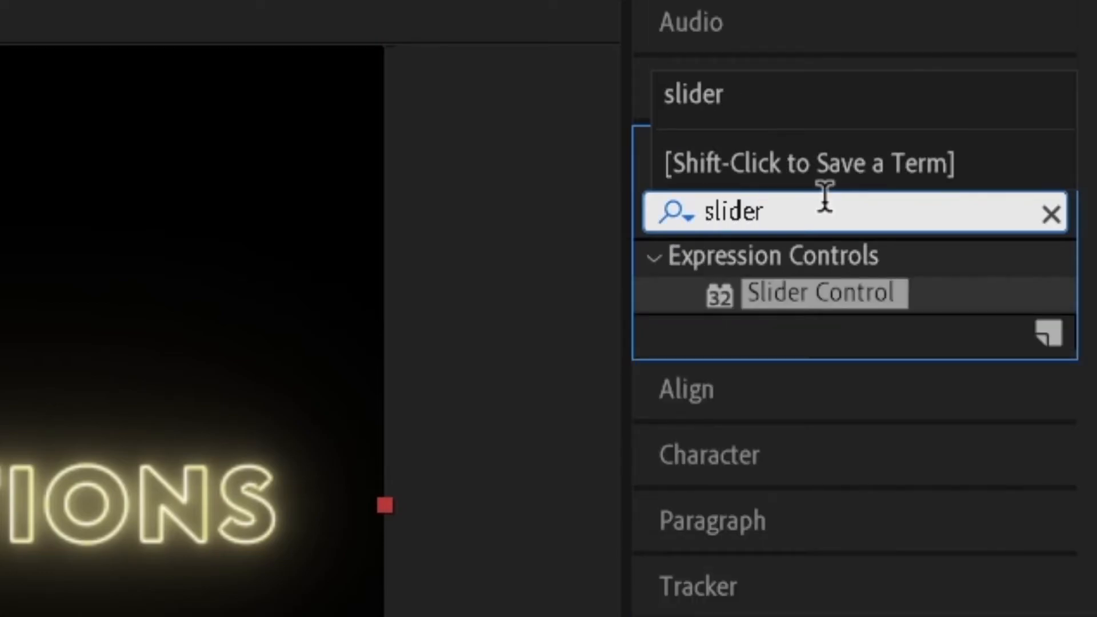
{"action": "left_click", "coordinate": [838, 280]}
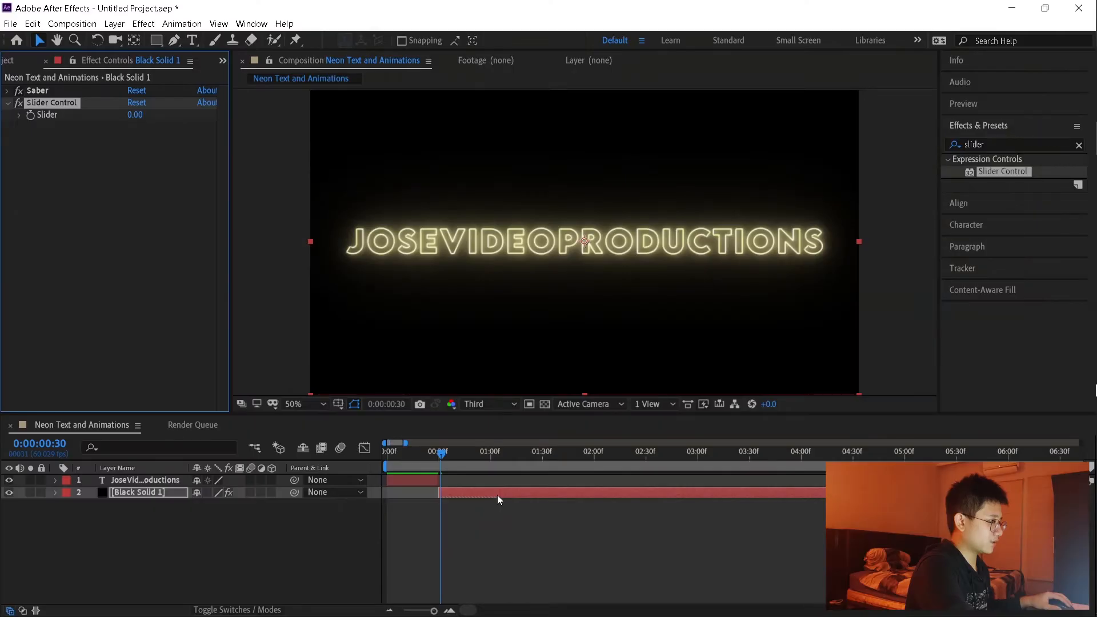
Step: Reveal the Opacity of Black Solid 1 at 0:00:00:29 and replace its default expression with wiggle()
{"action": "left_click", "coordinate": [1096, 277]}
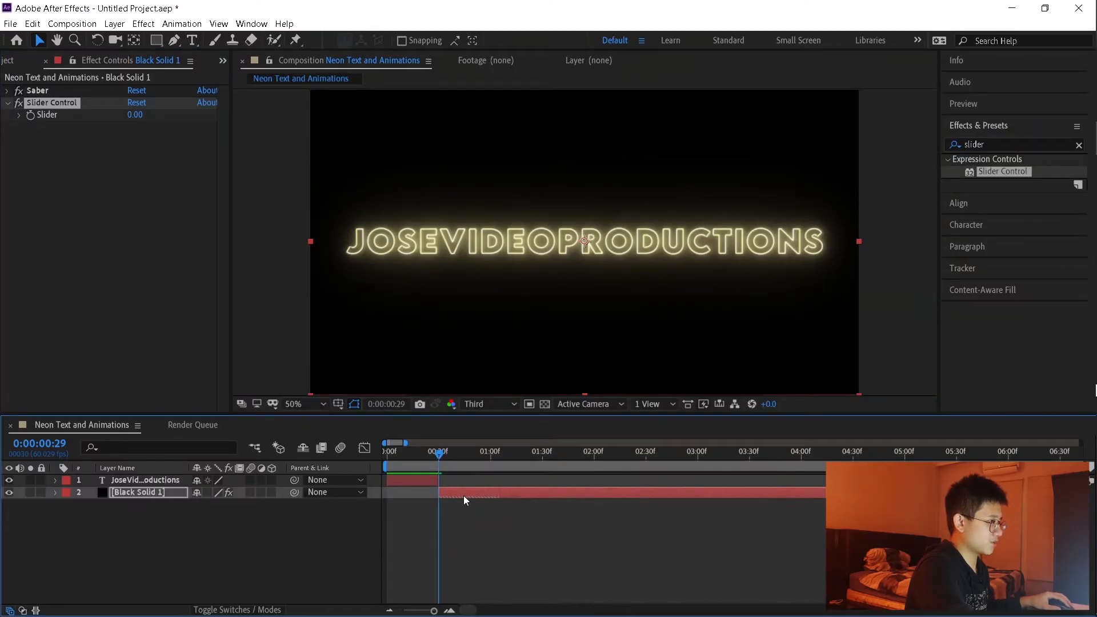
{"action": "key", "text": "t"}
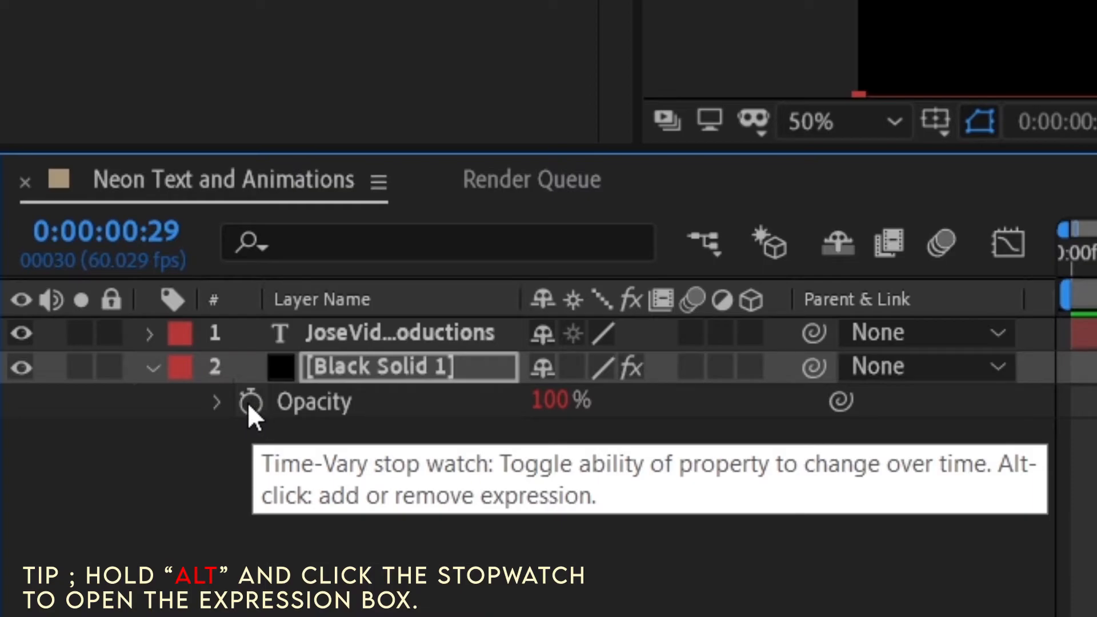
{"action": "left_click", "coordinate": [249, 402], "text": "alt"}
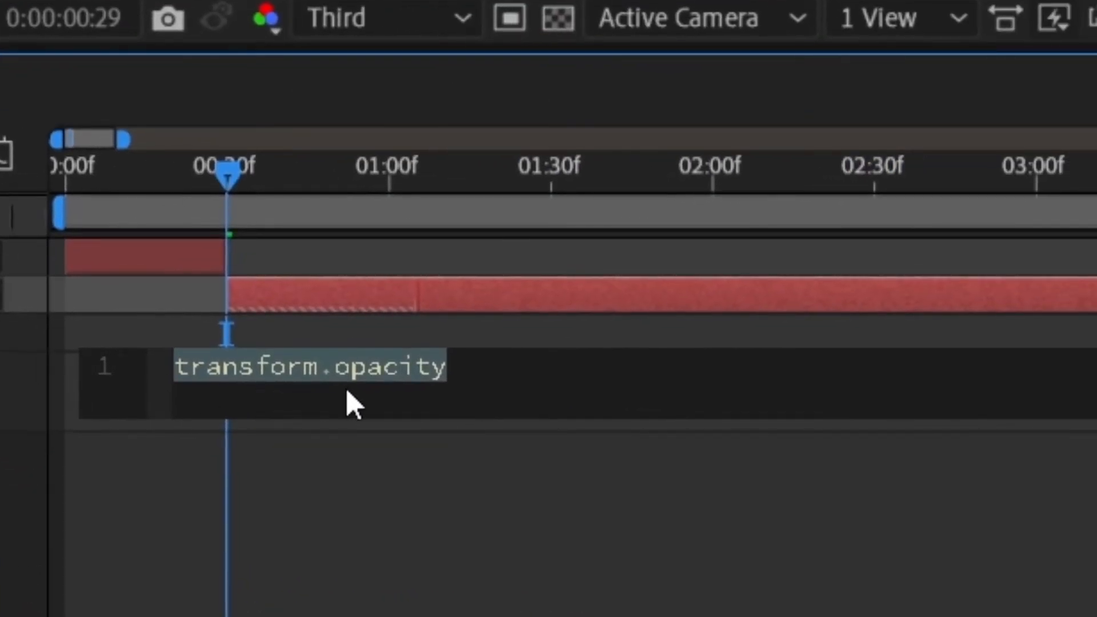
{"action": "type", "text": "w"}
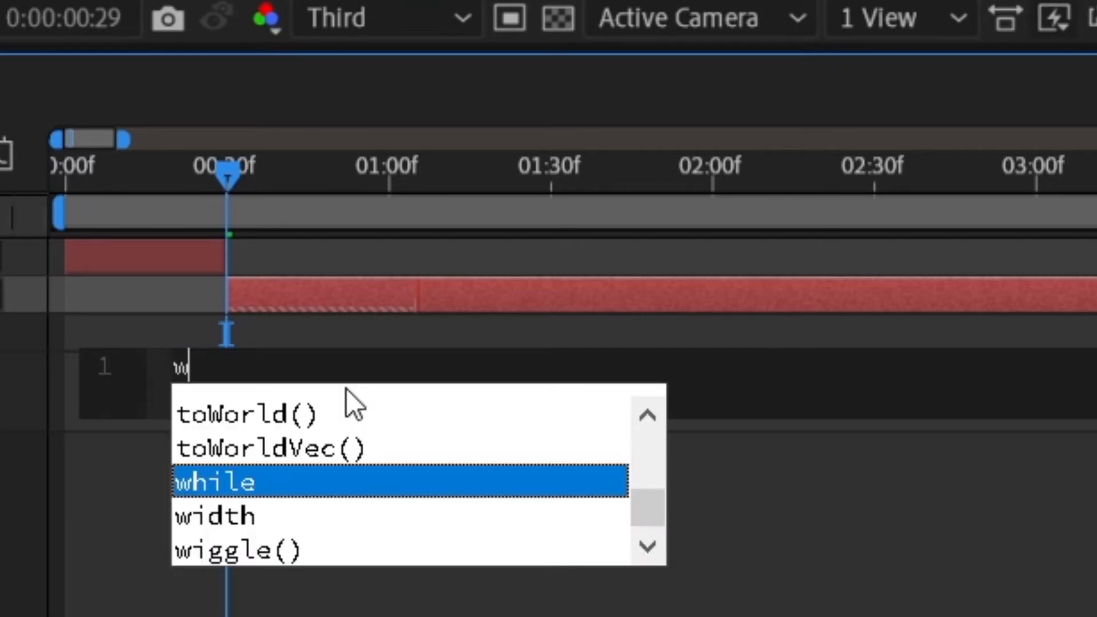
{"action": "type", "text": "iggle("}
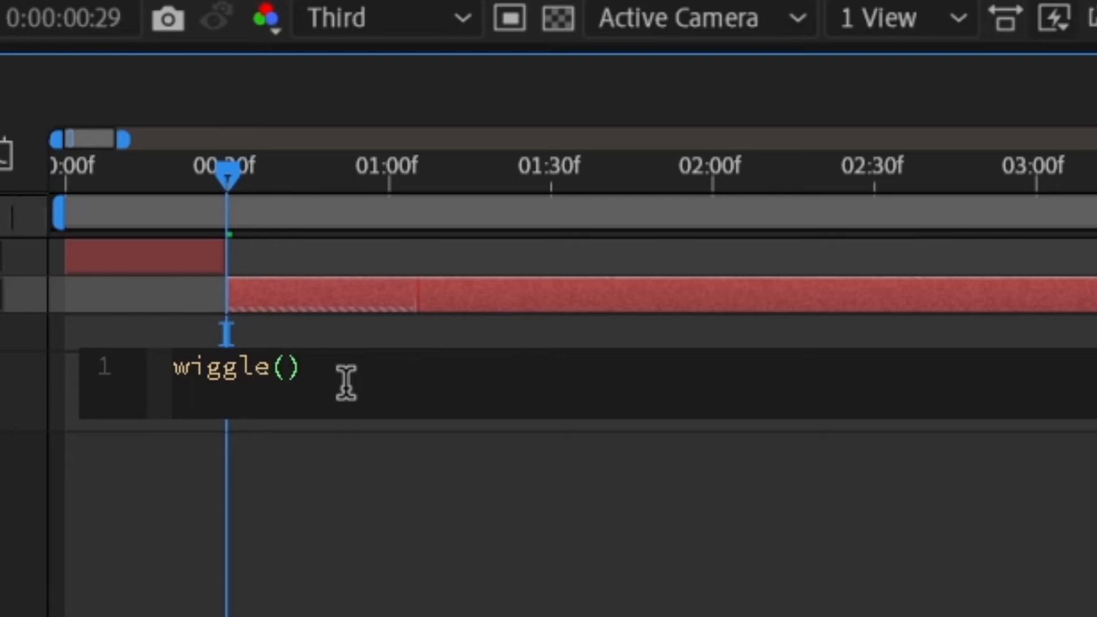
{"action": "key", "text": "BackSpace"}
{"action": "type", "text": "("}
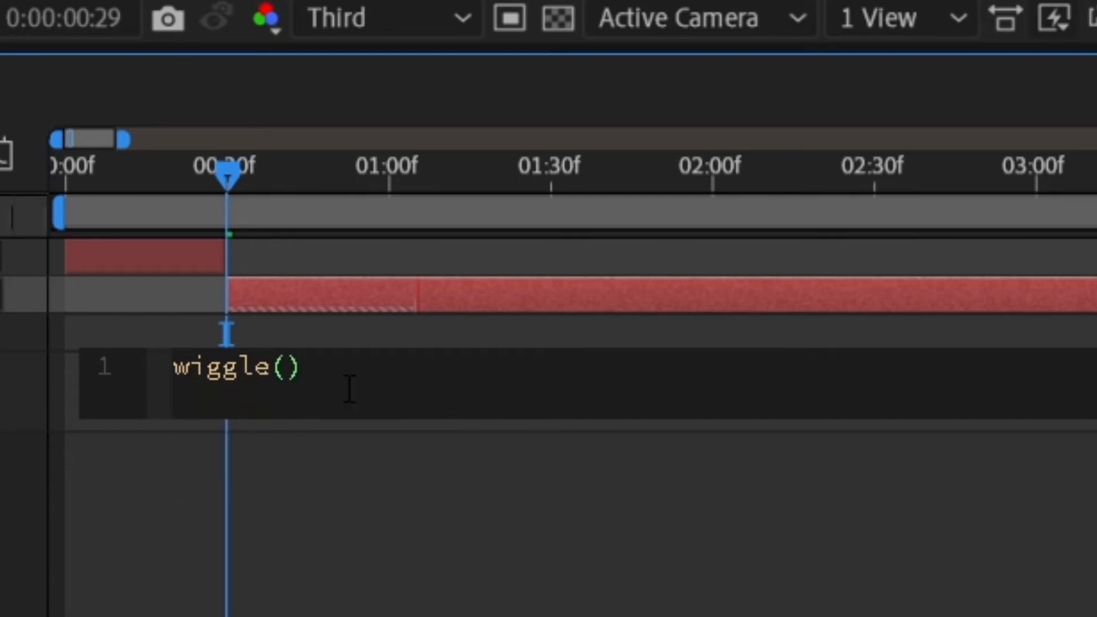
{"action": "key", "text": "BackSpace"}
{"action": "type", "text": "("}
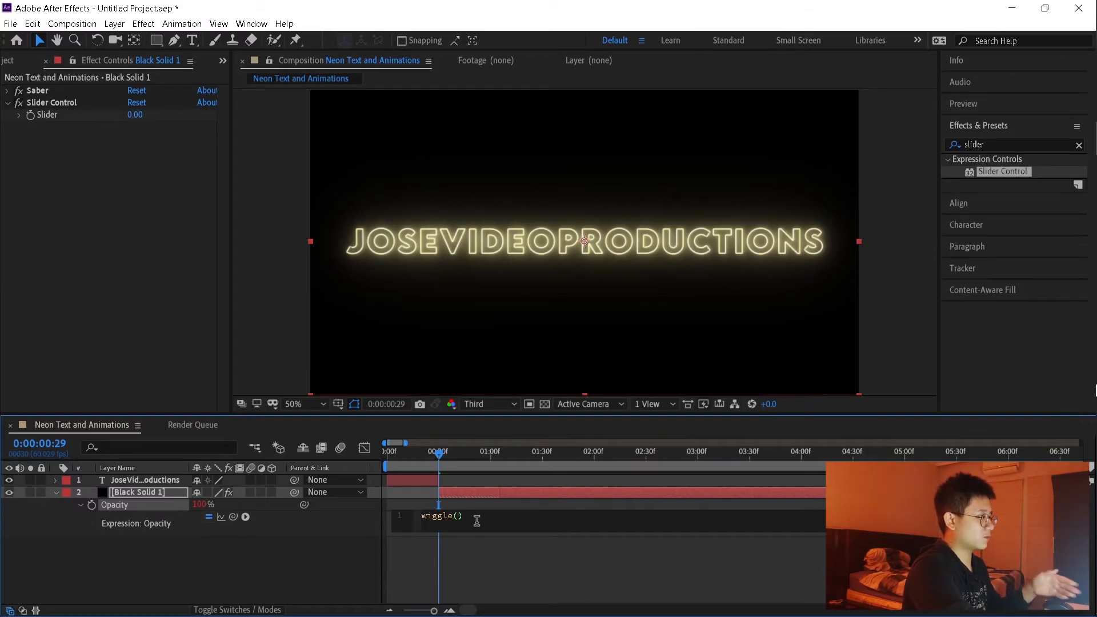
Step: Complete the wiggle expression with a frequency of 14 and an amplitude linked to the Slider Control's Slider property
{"action": "type", "text": "14,"}
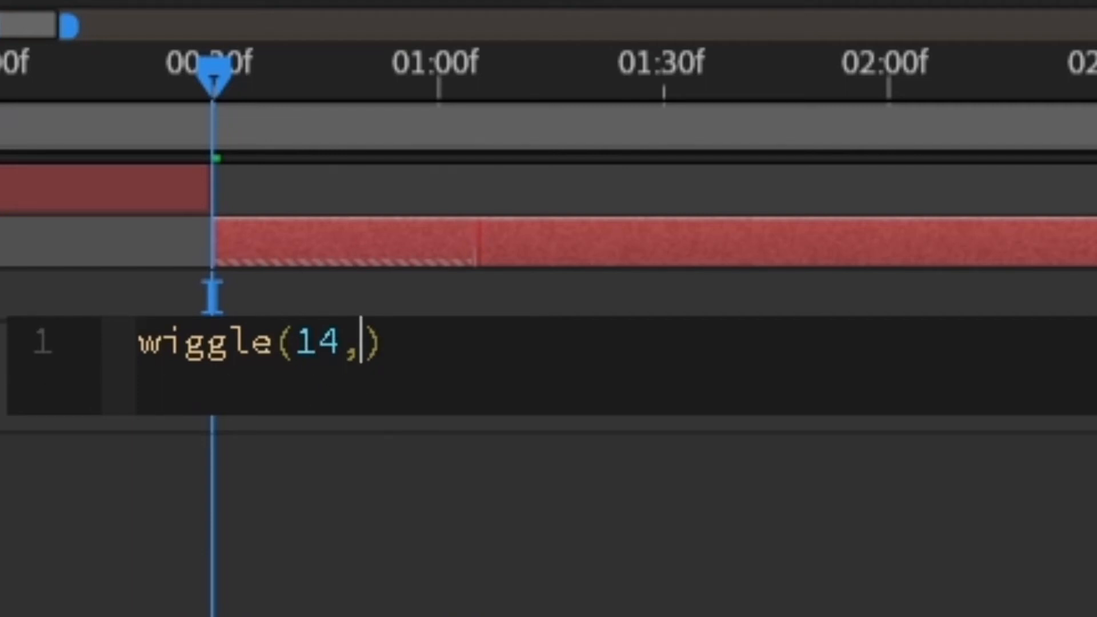
{"action": "left_click_drag", "start_coordinate": [777, 433], "coordinate": [252, 278]}
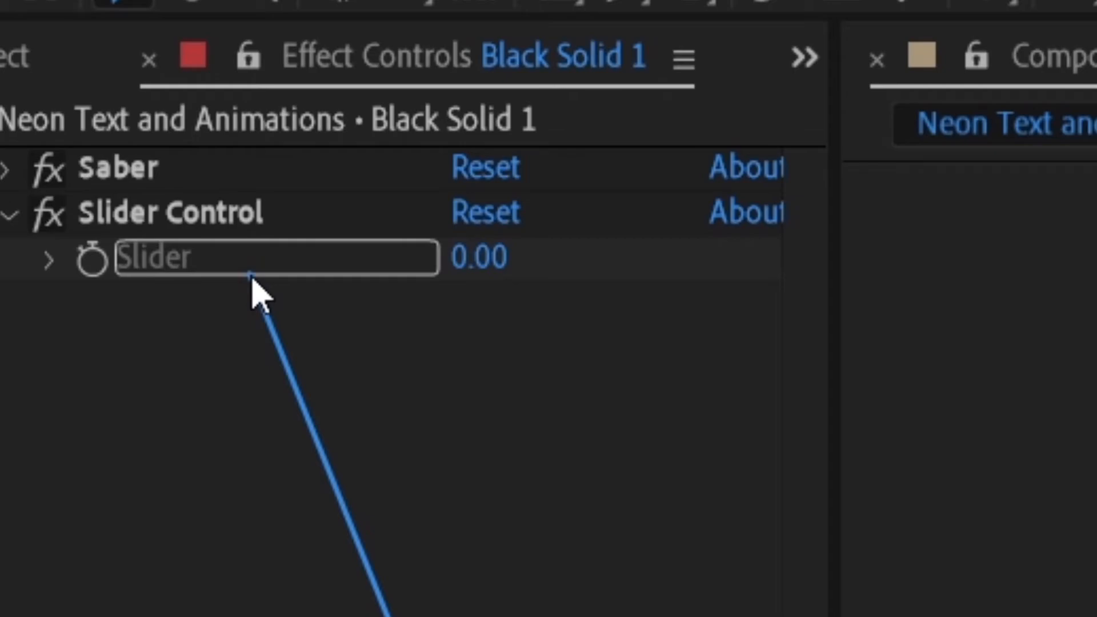
{"action": "left_click_drag", "start_coordinate": [252, 279], "coordinate": [211, 265]}
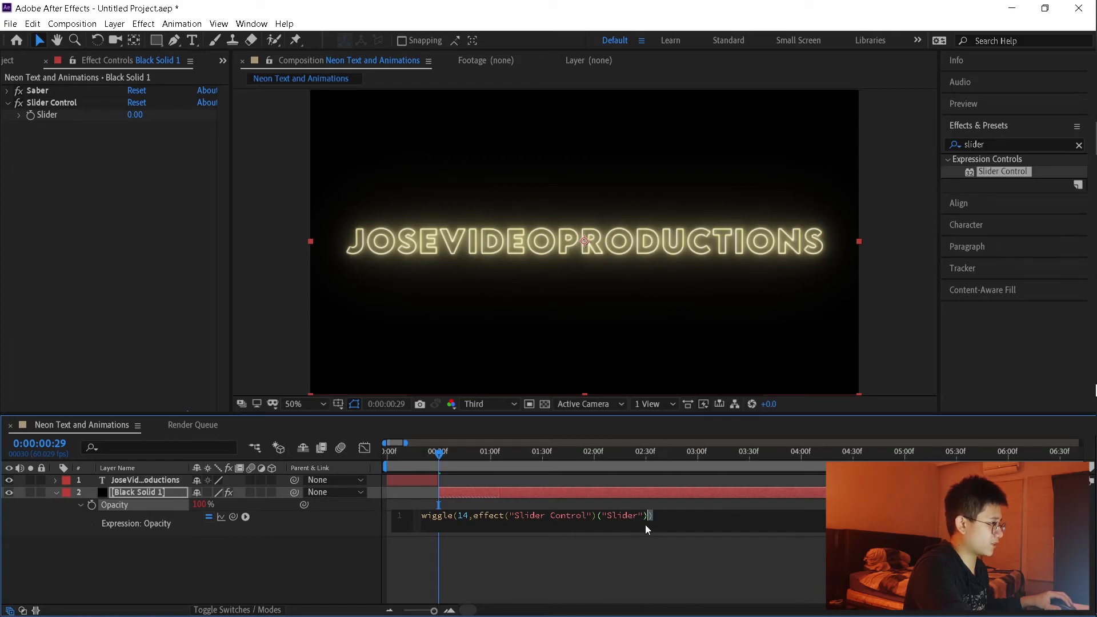
{"action": "left_click", "coordinate": [592, 589]}
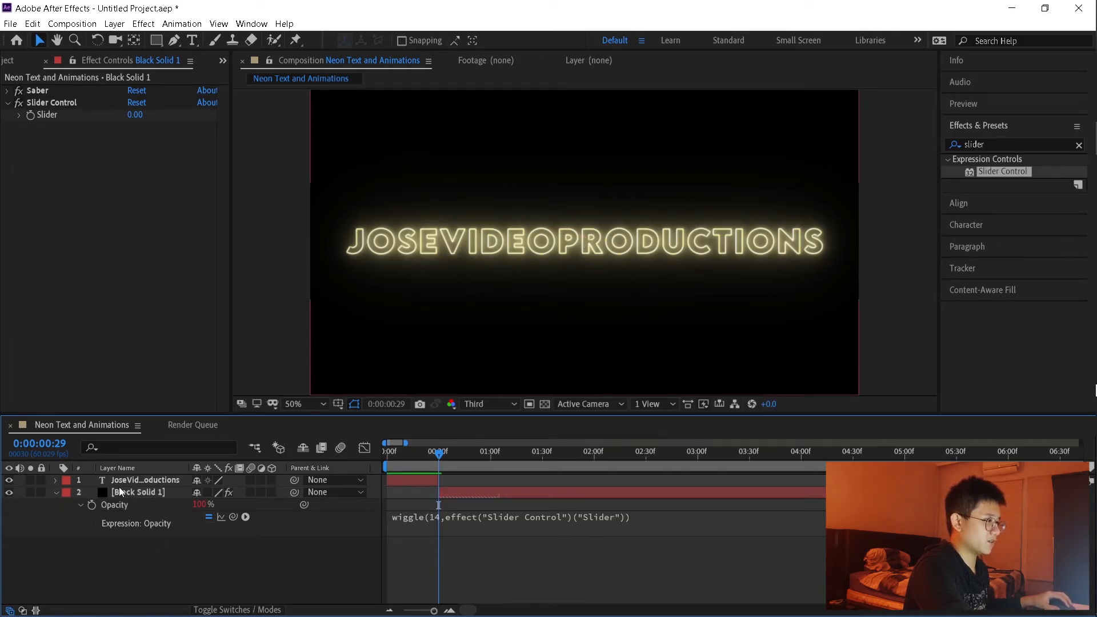
Step: Keyframe the Slider of Black Solid 1 at 0:00:00:29 with a value of 100 and show the keyframed property in the timeline
{"action": "left_click", "coordinate": [118, 488]}
{"action": "key", "text": "u"}
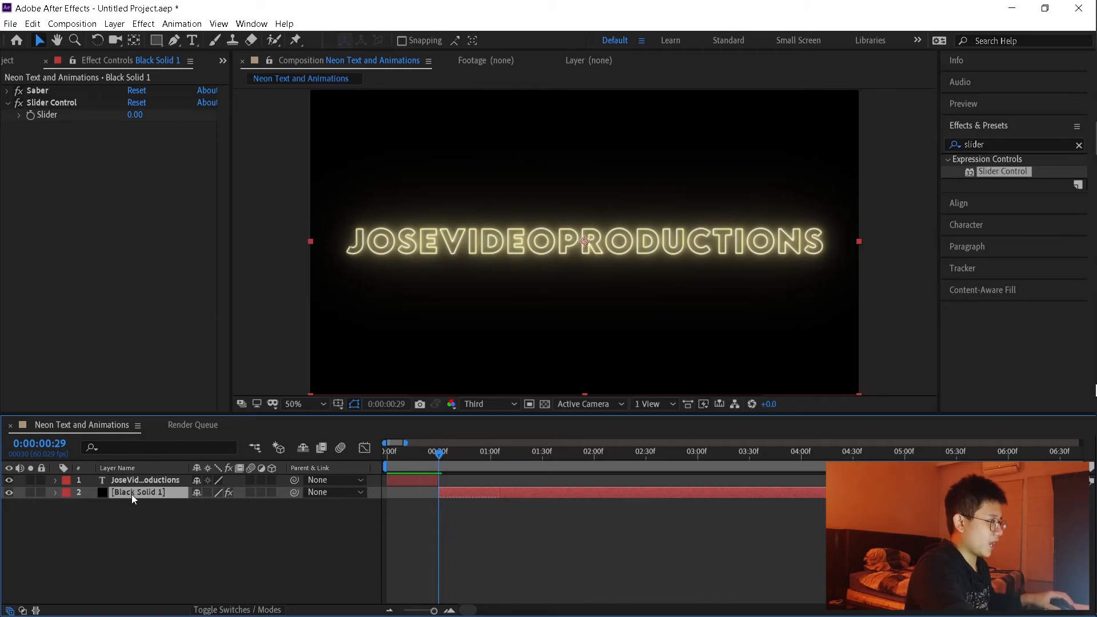
{"action": "left_click", "coordinate": [29, 117]}
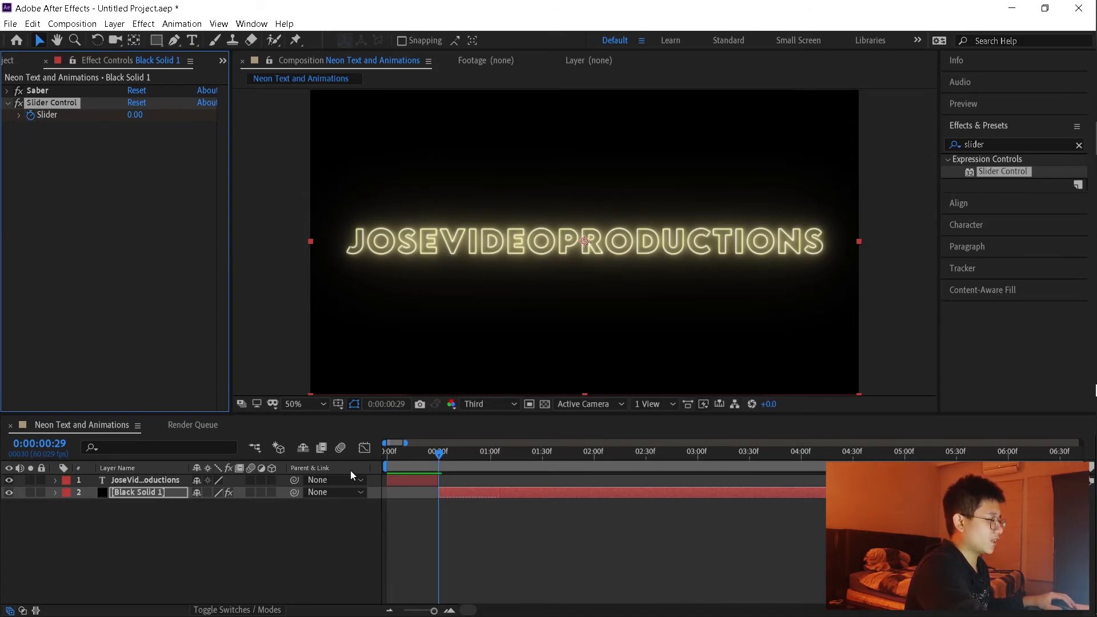
{"action": "key", "text": "u"}
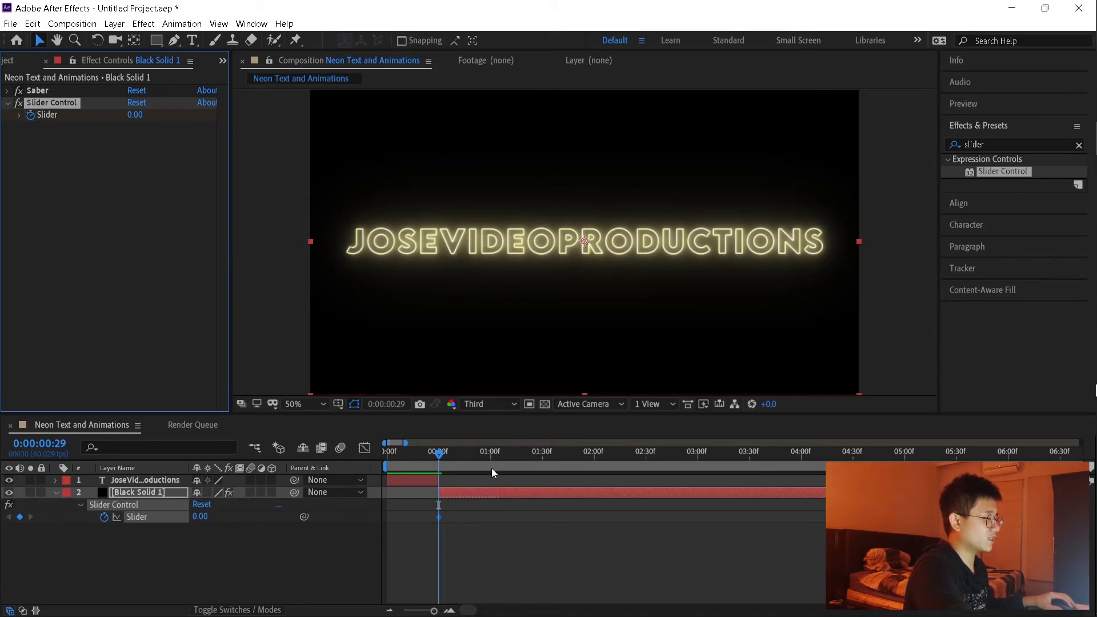
{"action": "mouse_move", "coordinate": [440, 456]}
{"action": "left_mouse_down"}
{"action": "mouse_move", "coordinate": [467, 465]}
{"action": "mouse_move", "coordinate": [443, 464]}
{"action": "left_mouse_up"}
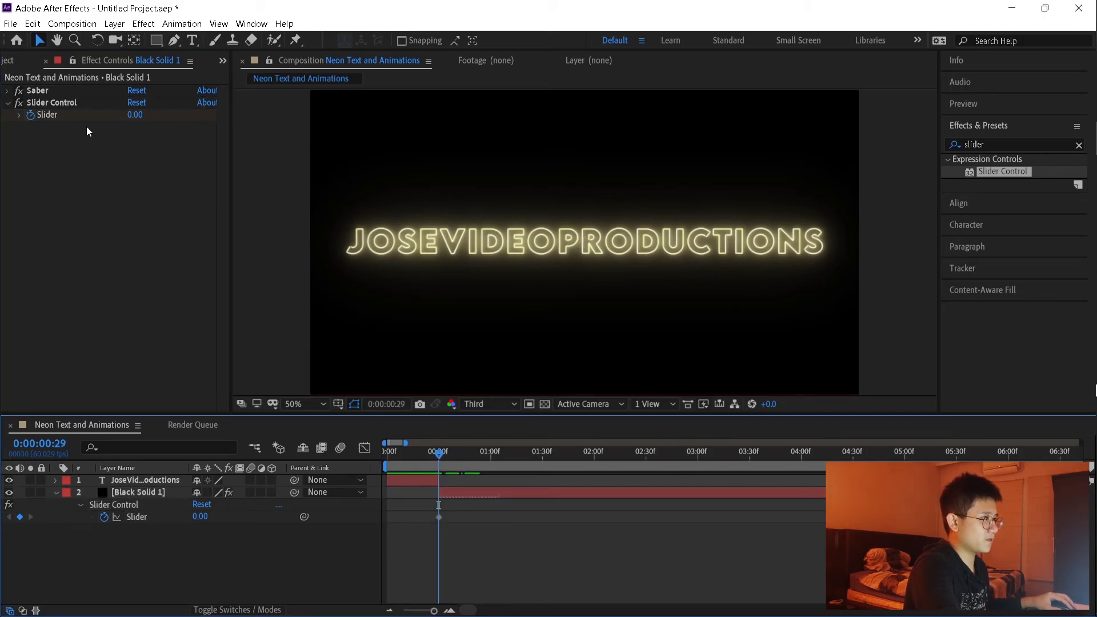
{"action": "left_click", "coordinate": [136, 114]}
{"action": "type", "text": "100"}
{"action": "key", "text": "Return"}
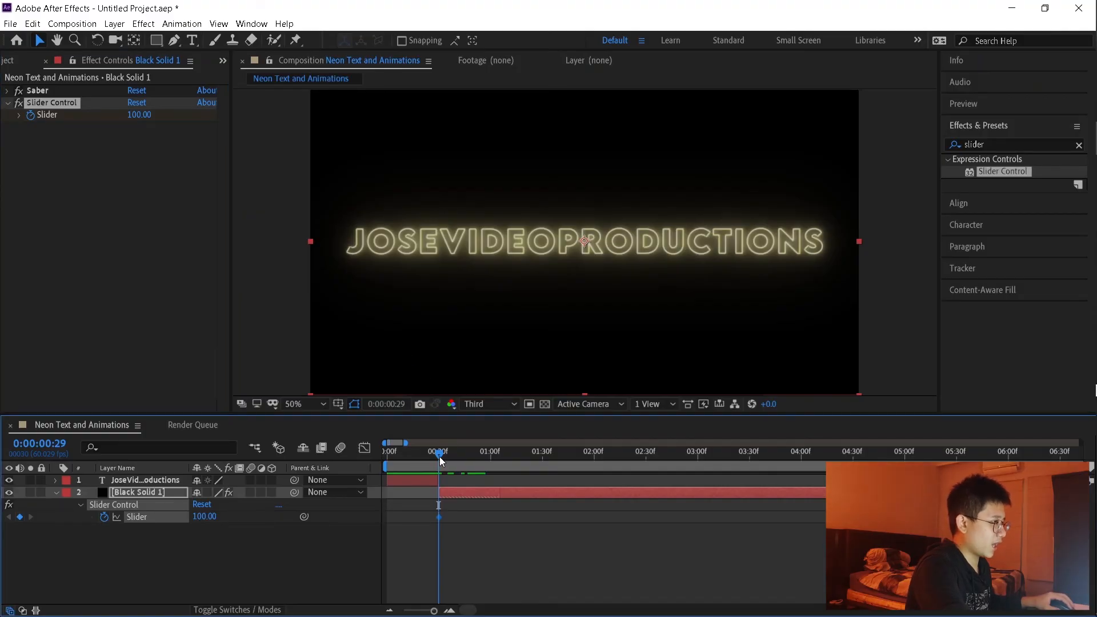
Step: Keyframe the Slider at 0 at 0:00:01:28 and return the playhead to the composition start
{"action": "left_click_drag", "start_coordinate": [440, 457], "coordinate": [544, 469]}
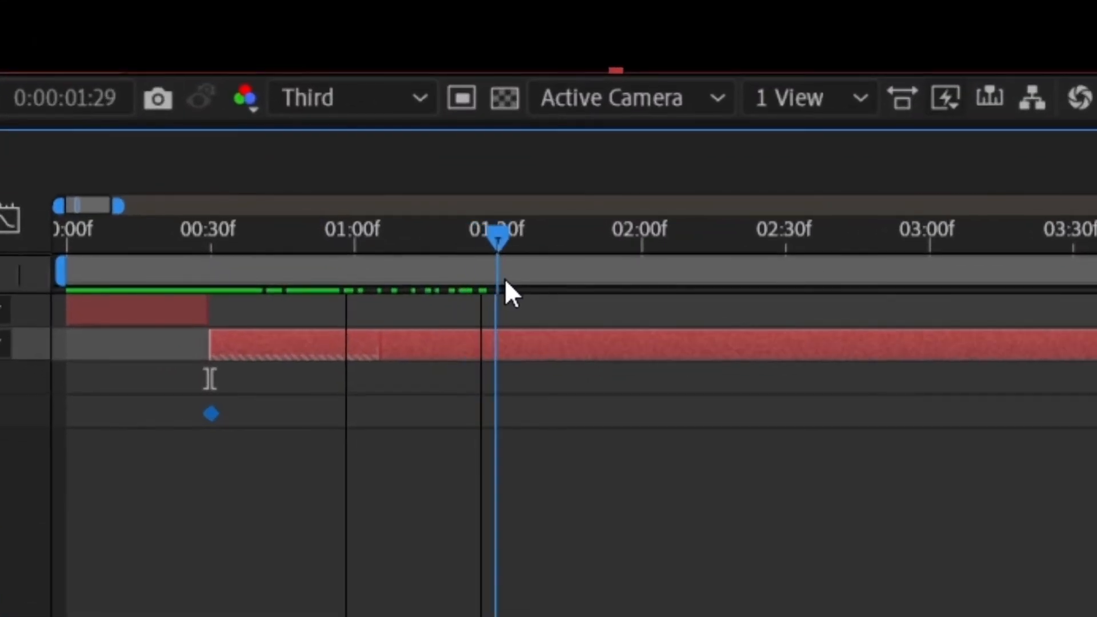
{"action": "left_click_drag", "start_coordinate": [505, 280], "coordinate": [495, 282]}
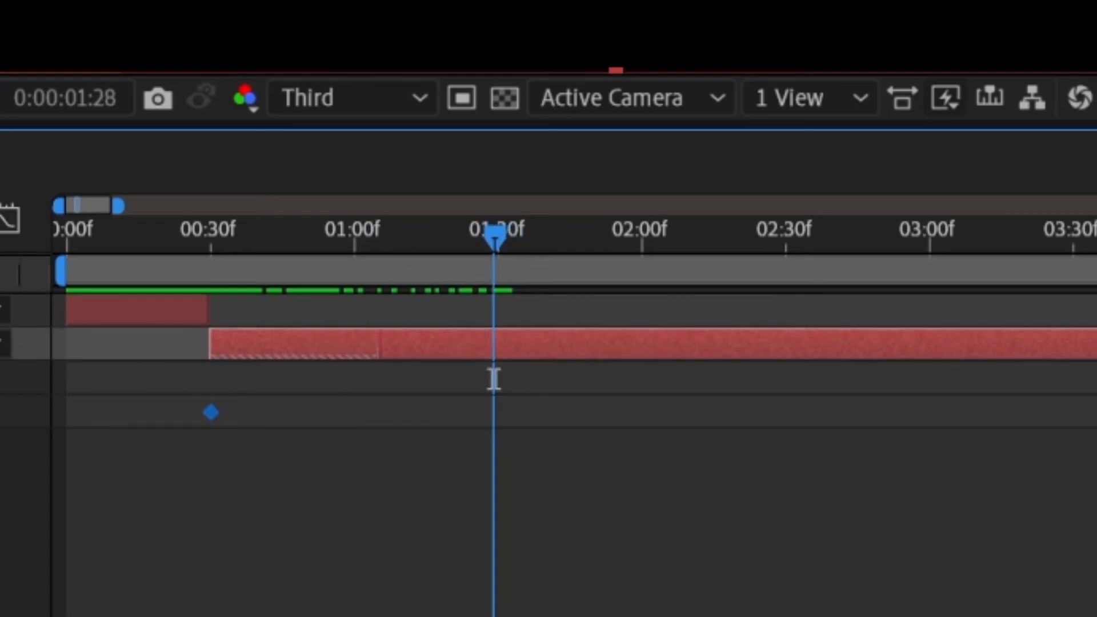
{"action": "left_click", "coordinate": [371, 103]}
{"action": "type", "text": "0"}
{"action": "key", "text": "Return"}
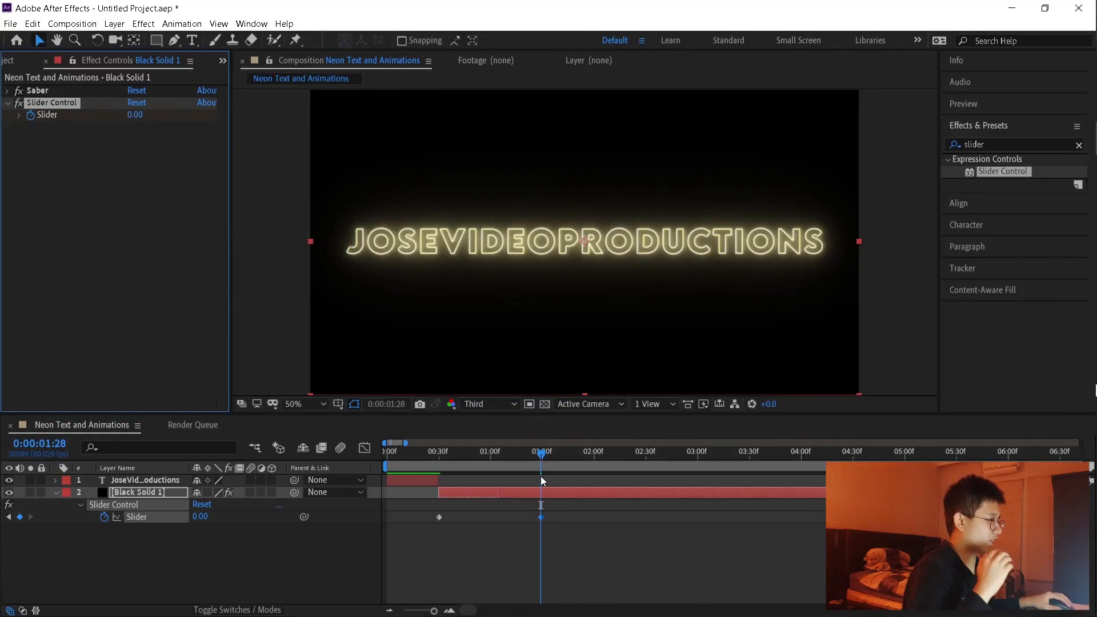
{"action": "left_click_drag", "start_coordinate": [541, 457], "coordinate": [360, 482]}
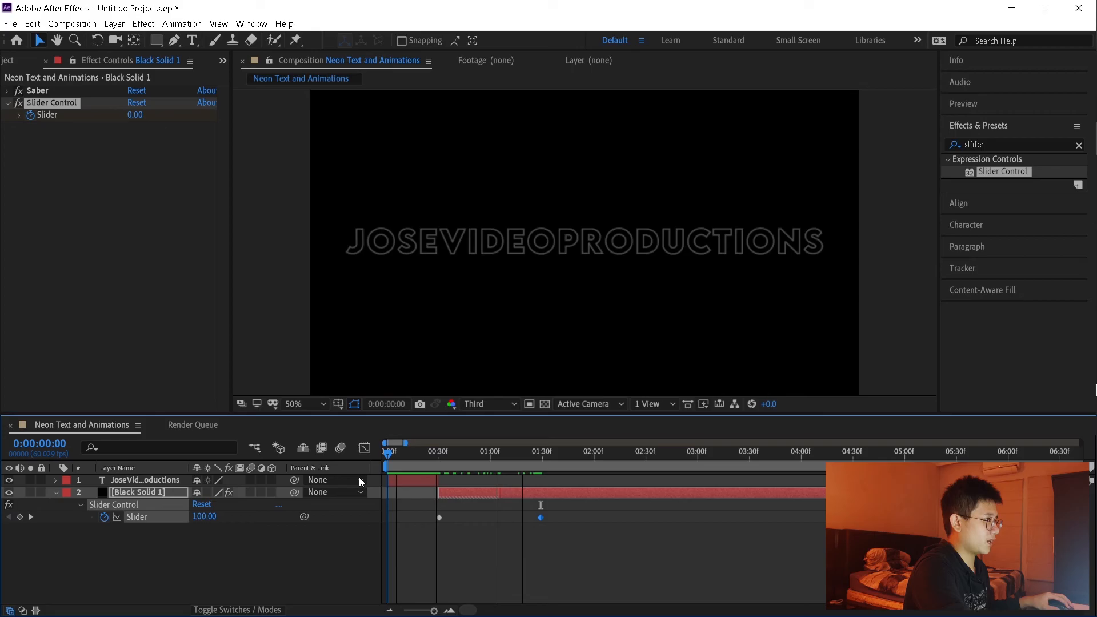